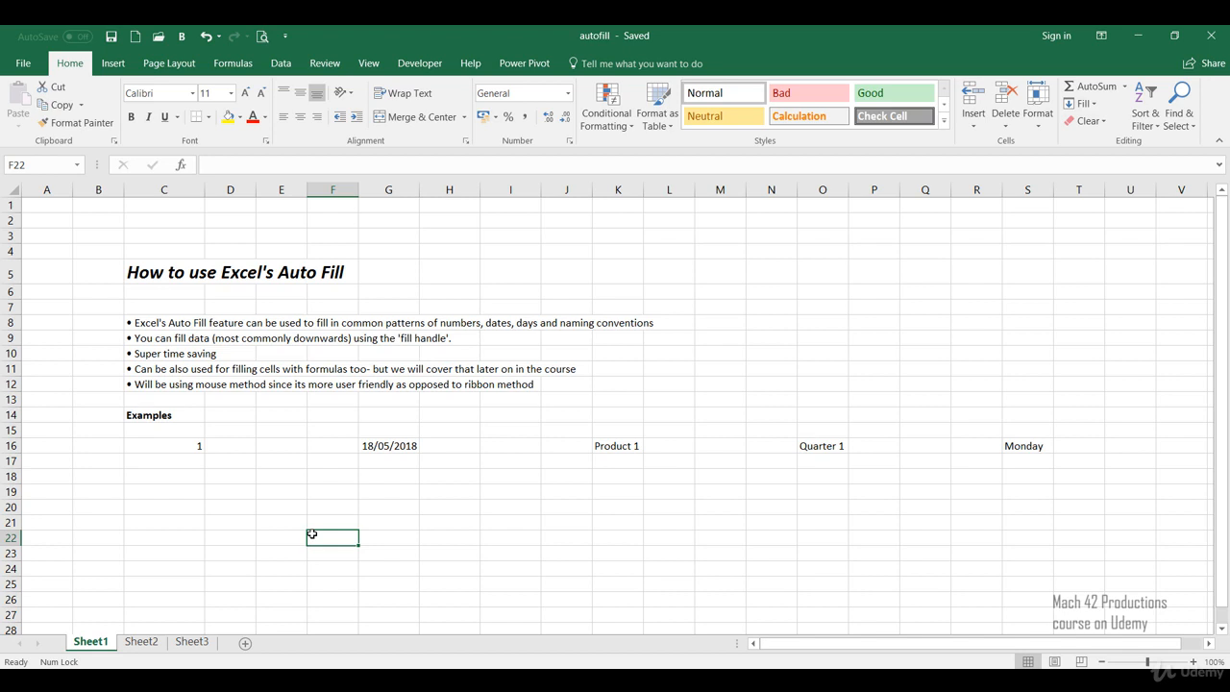
Step: Enter the numbers 2 to 10 one by one in cells C17 to C25, below the 1 in C16
left_click(199, 447)
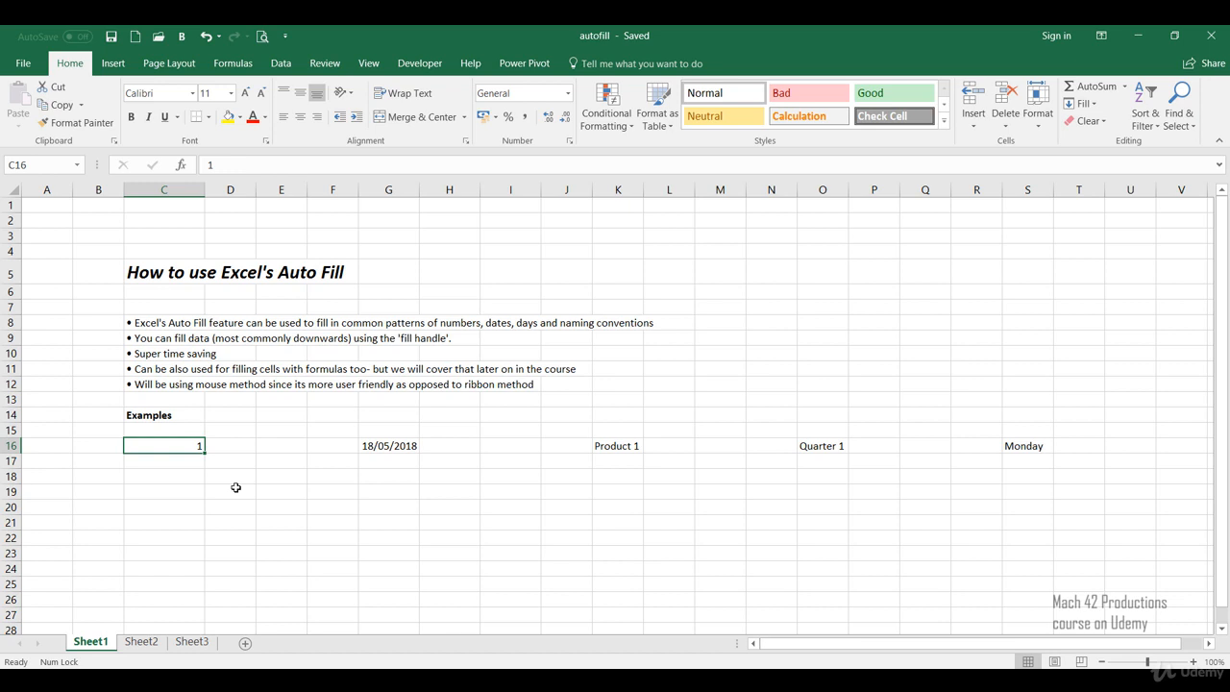
key("Down")
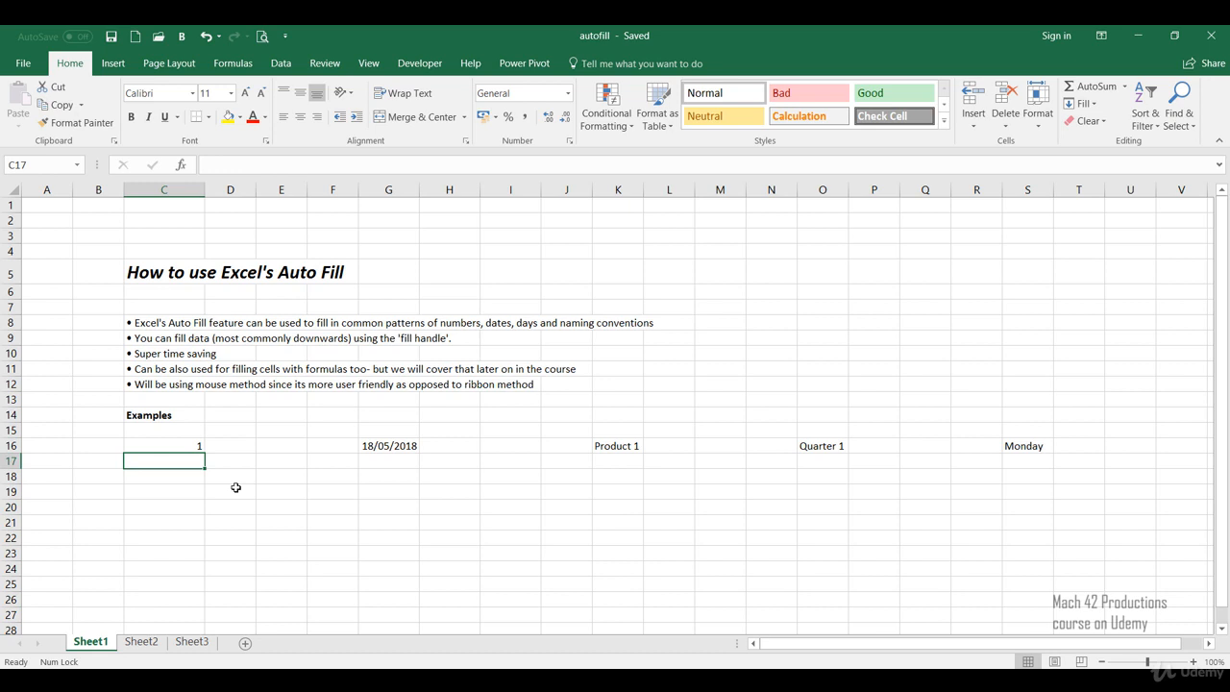
type("2")
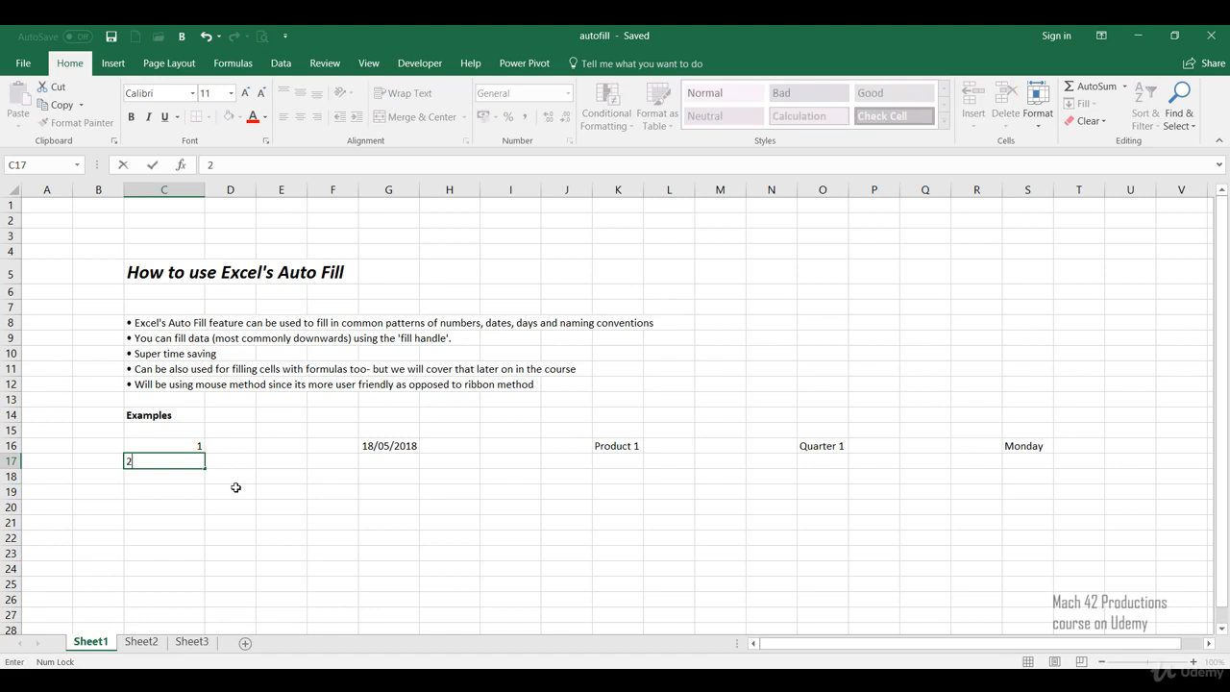
key("Return")
type("3")
key("Return")
type("4")
key("Return")
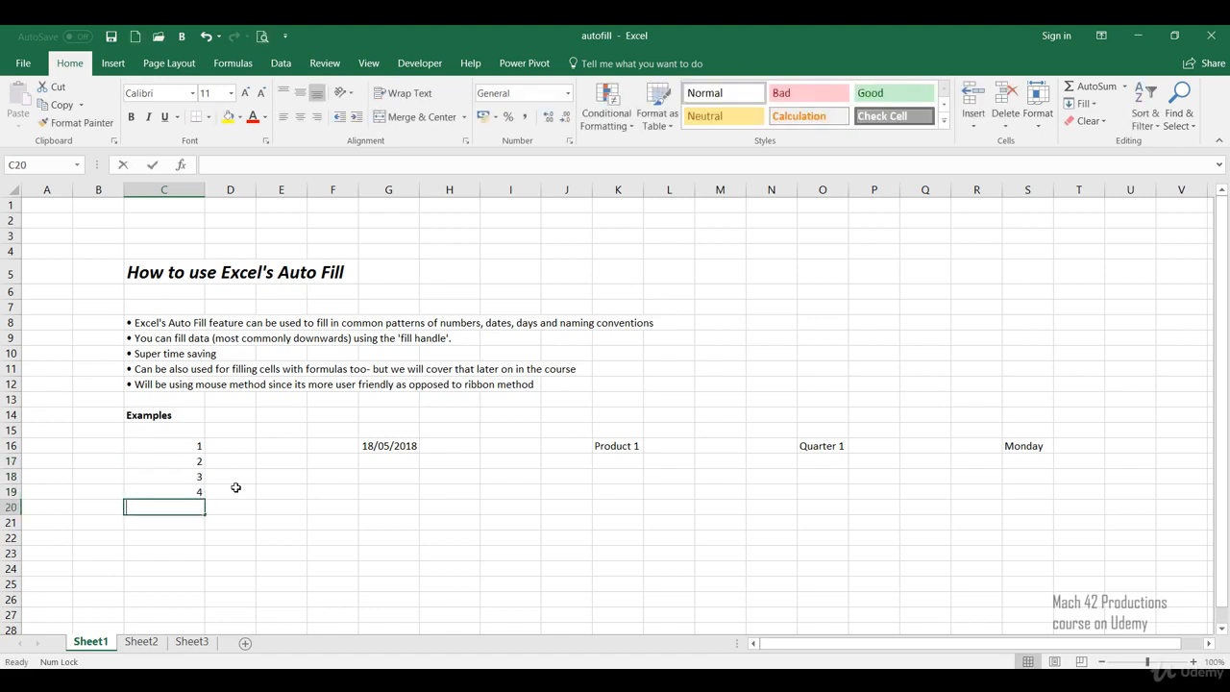
type("5")
key("Return")
type("6")
key("Return")
type("7")
key("Return")
type("8")
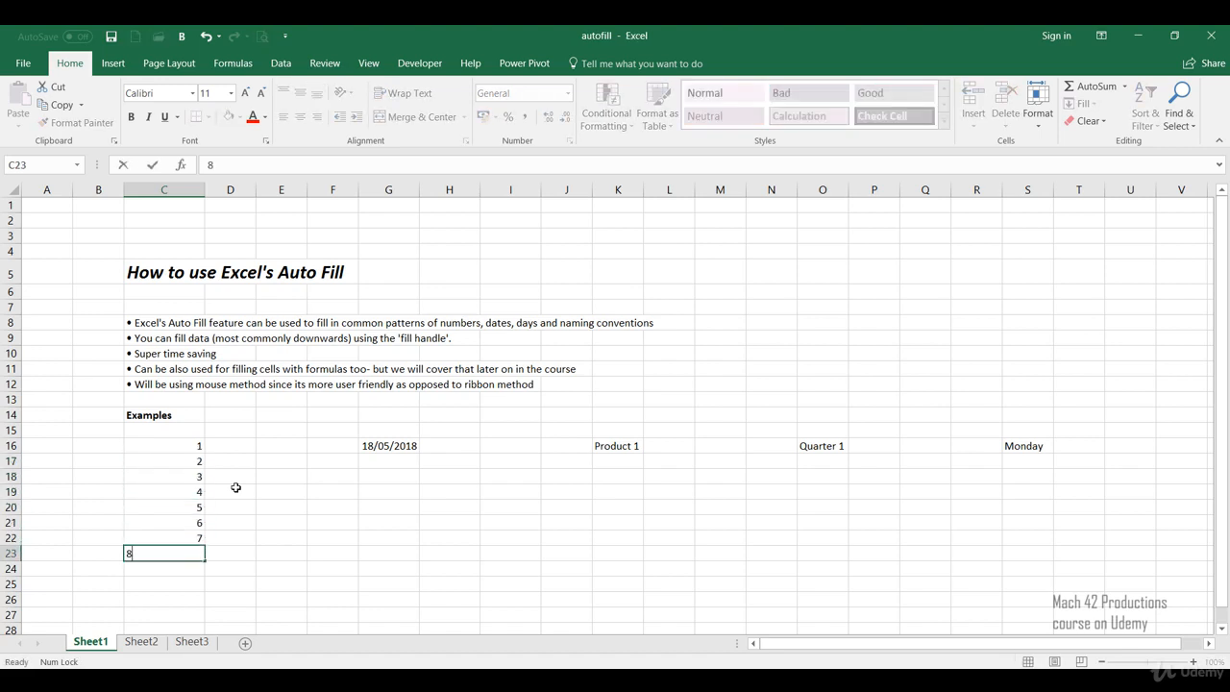
key("Return")
type("9")
key("Return")
type("10")
key("Return")
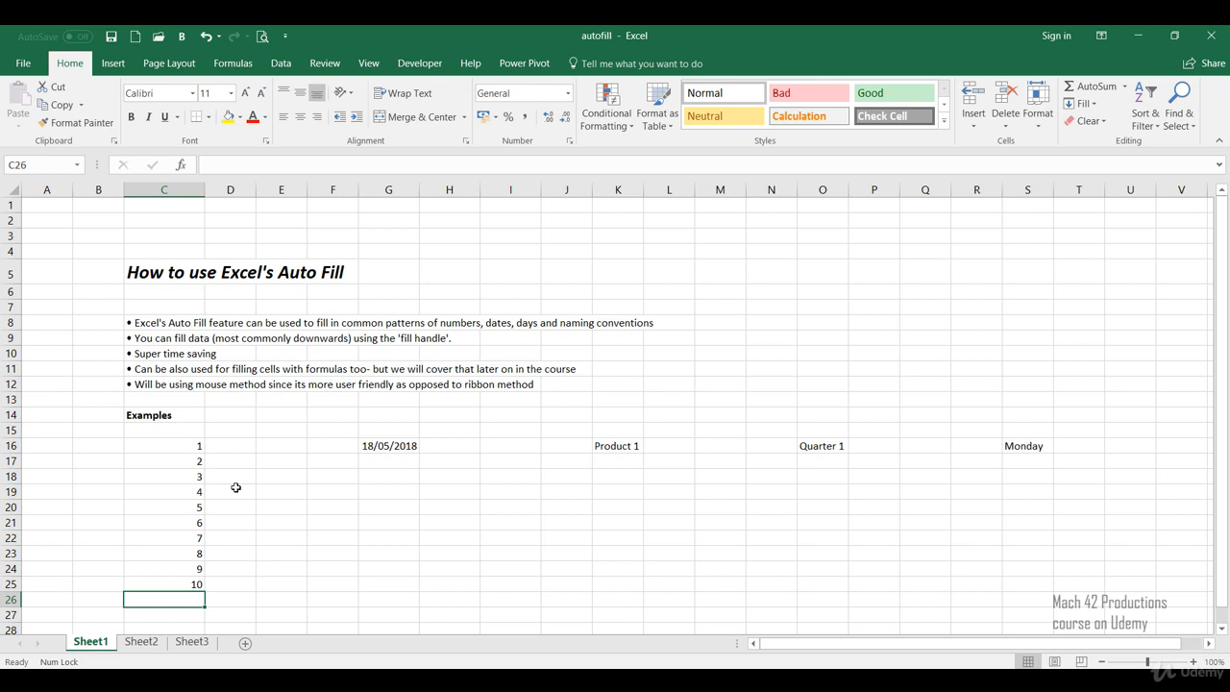
Step: Clear the manually entered numbers from C17 to C25
left_click_drag(159, 463, 159, 582)
key("Delete")
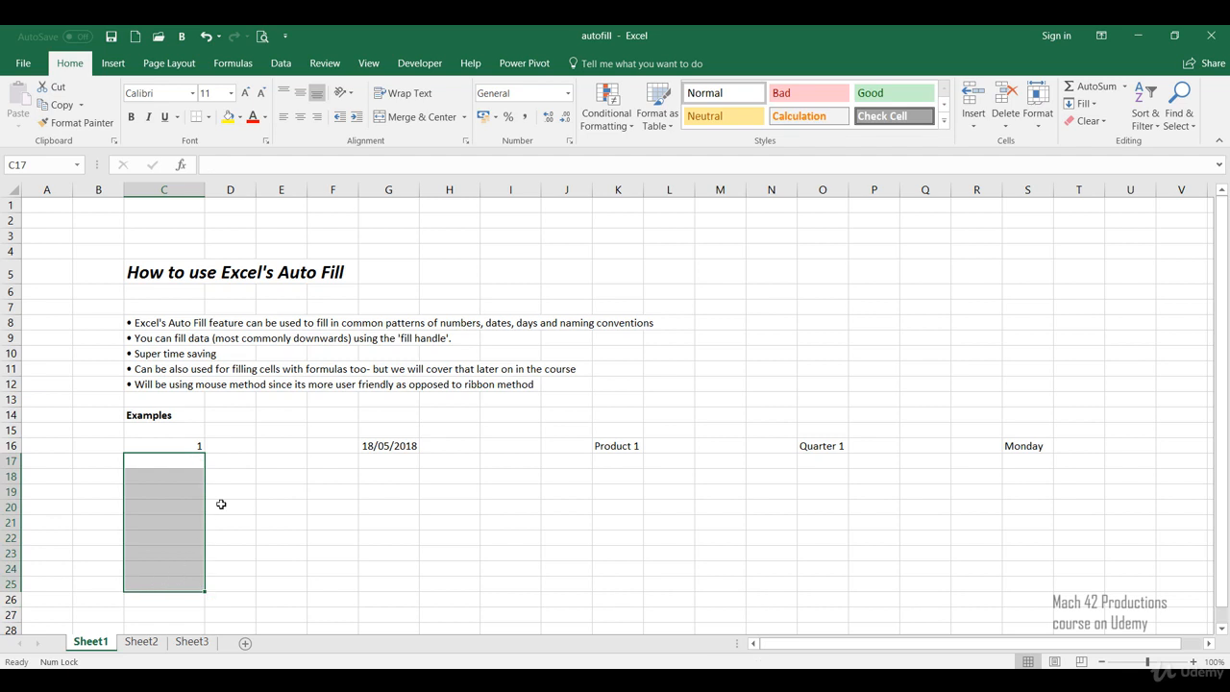
left_click(232, 472)
Step: Try auto-filling the 1 in C16 down to C25 with the Fill Series option, and undo the fill
left_click(188, 445)
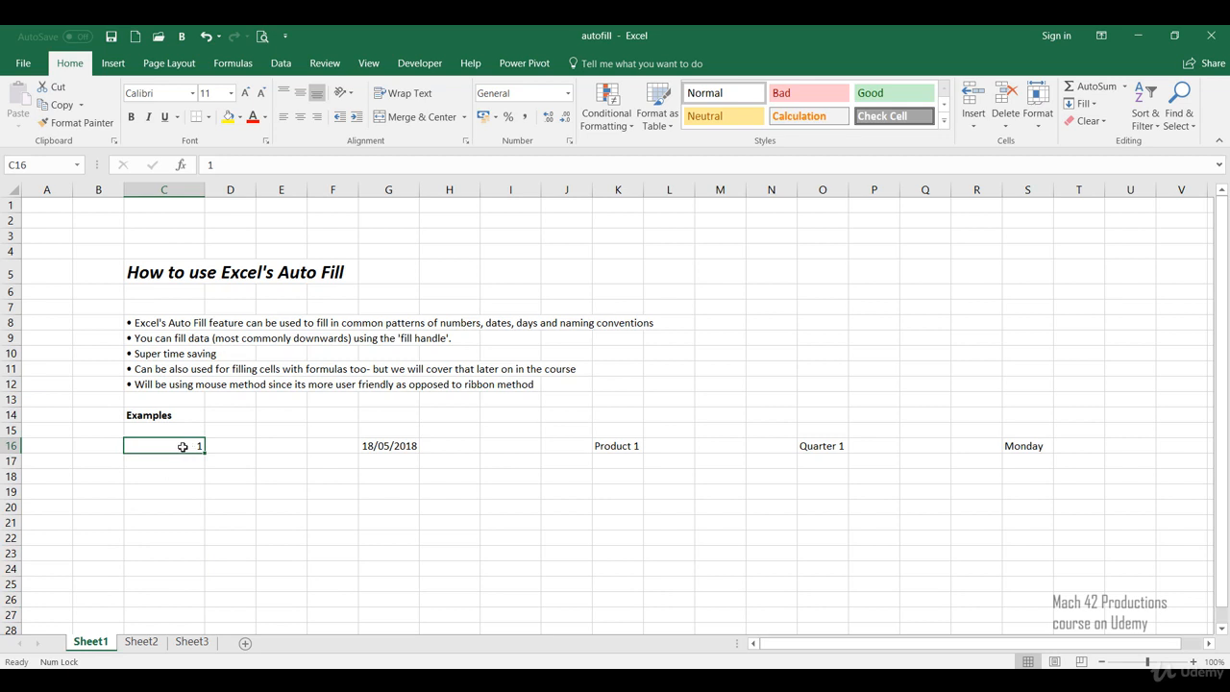
left_click_drag(202, 449, 200, 588)
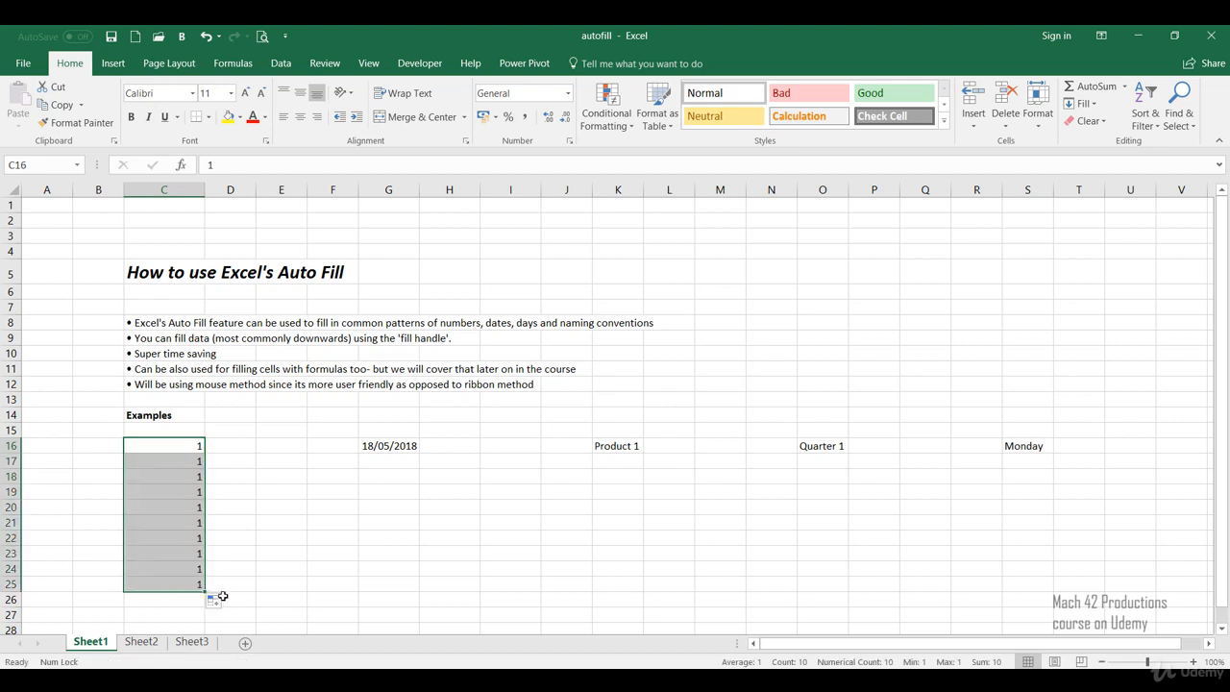
left_click(215, 599)
left_click(236, 528)
left_click(248, 505)
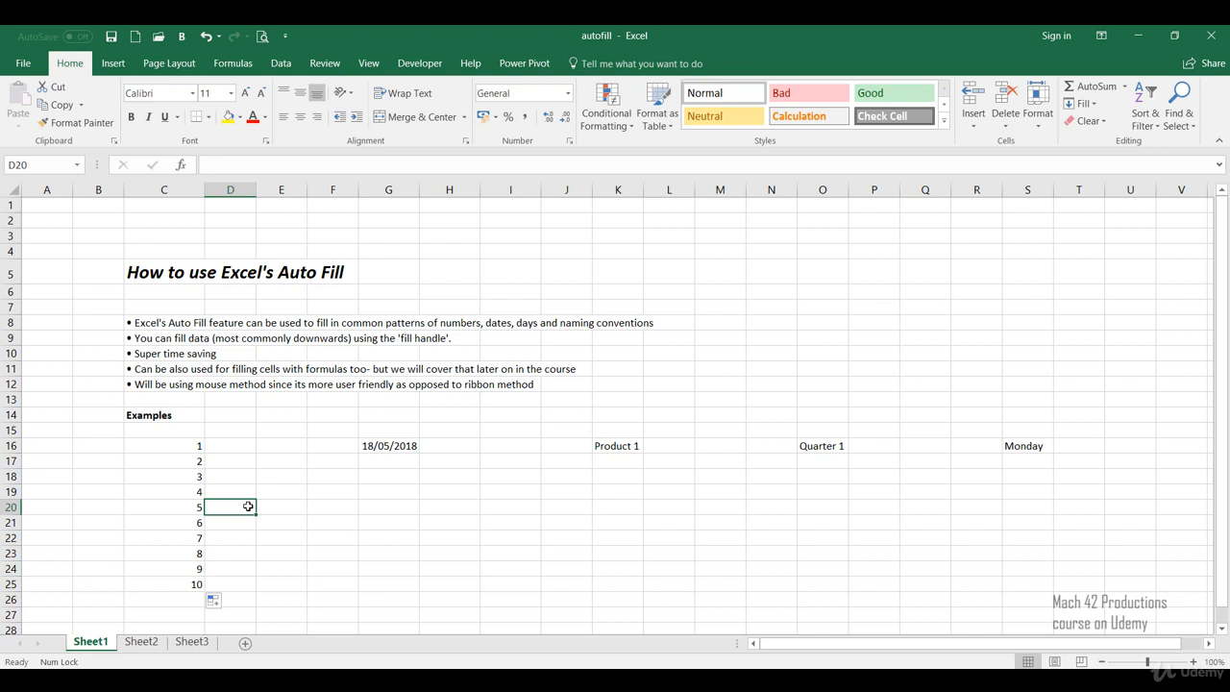
key("ctrl+z")
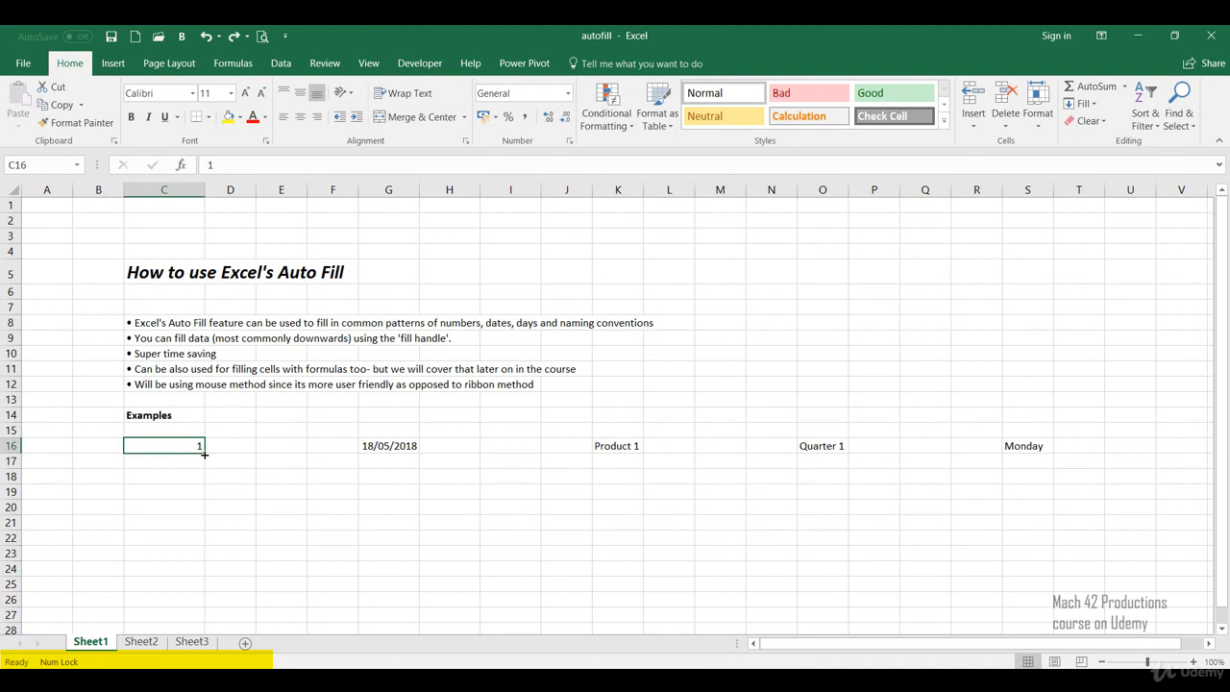
Step: Auto-fill the 1 in C16 down to C25 and set the fill option to Fill Series
left_click_drag(204, 454, 203, 455)
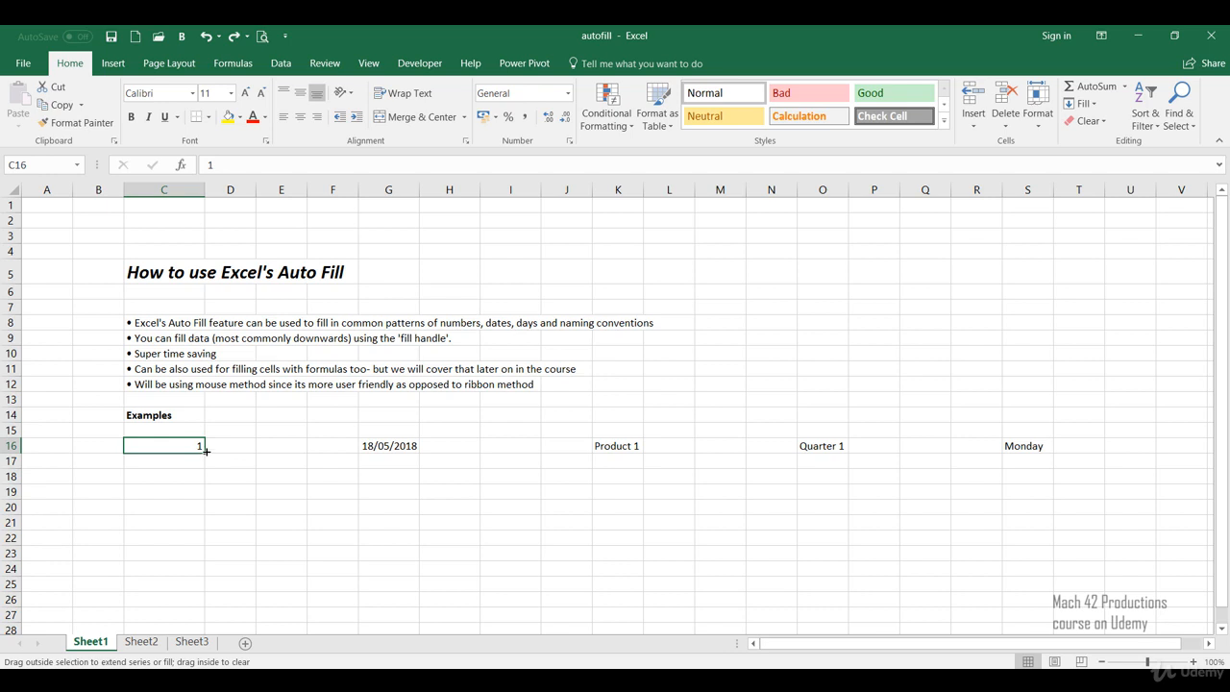
left_click_drag(204, 451, 309, 451)
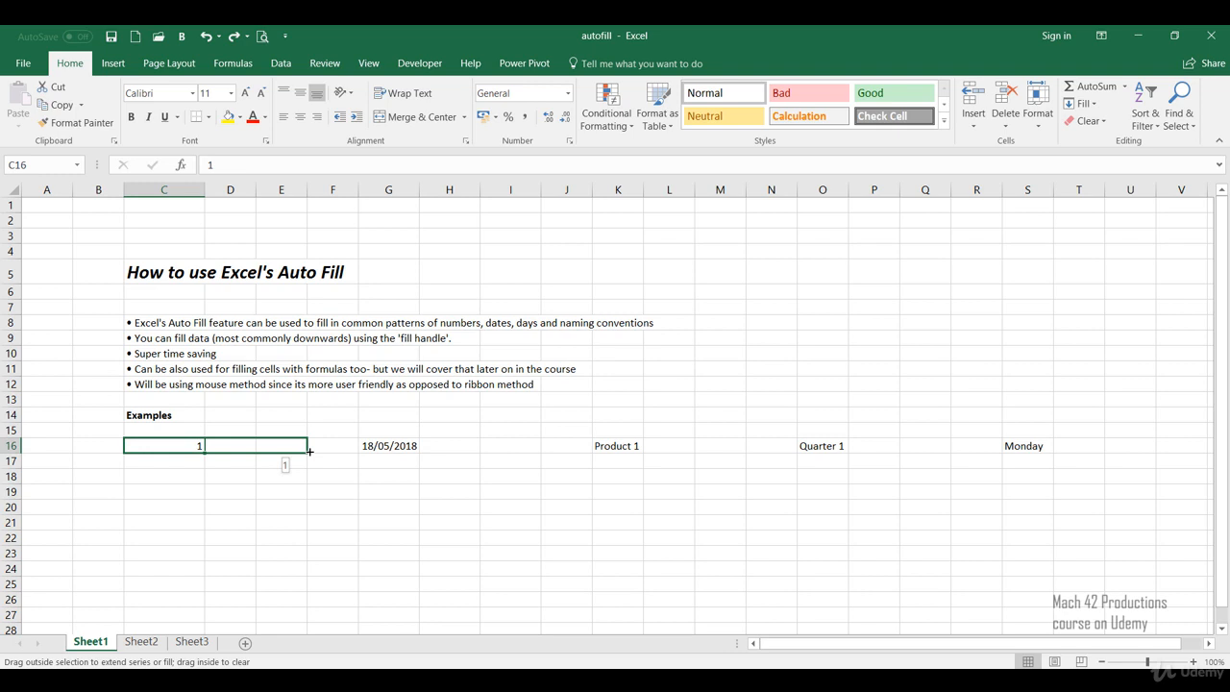
left_click_drag(310, 451, 151, 508)
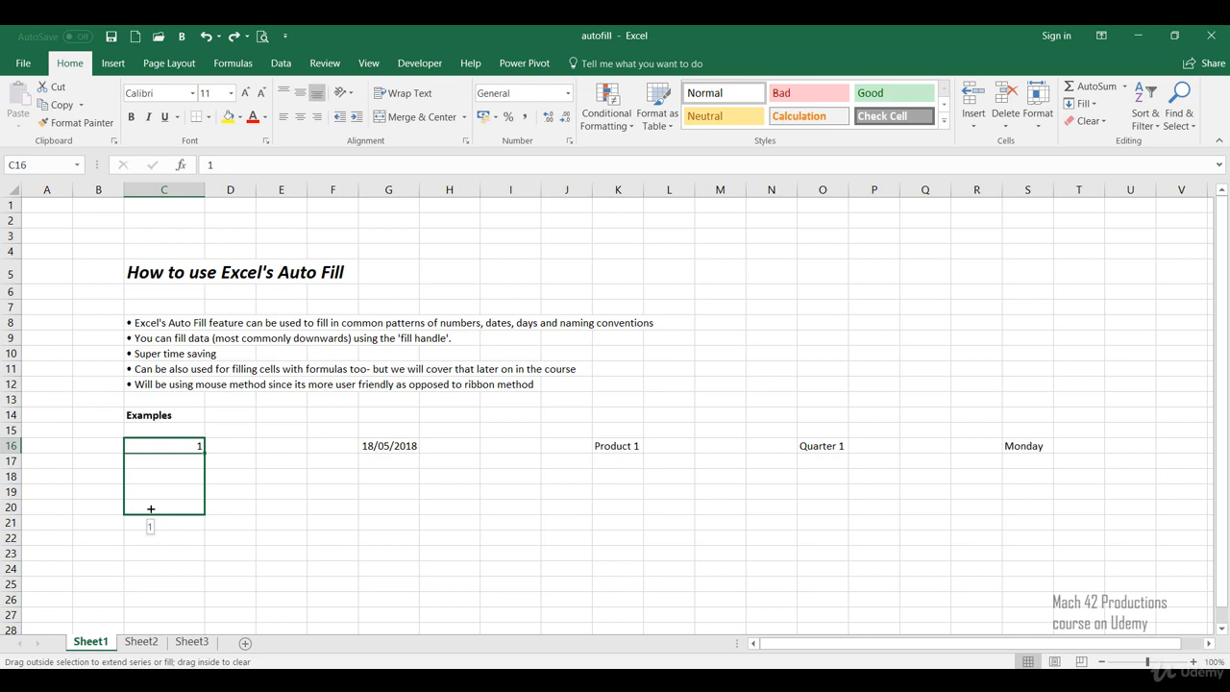
left_click_drag(151, 508, 190, 592)
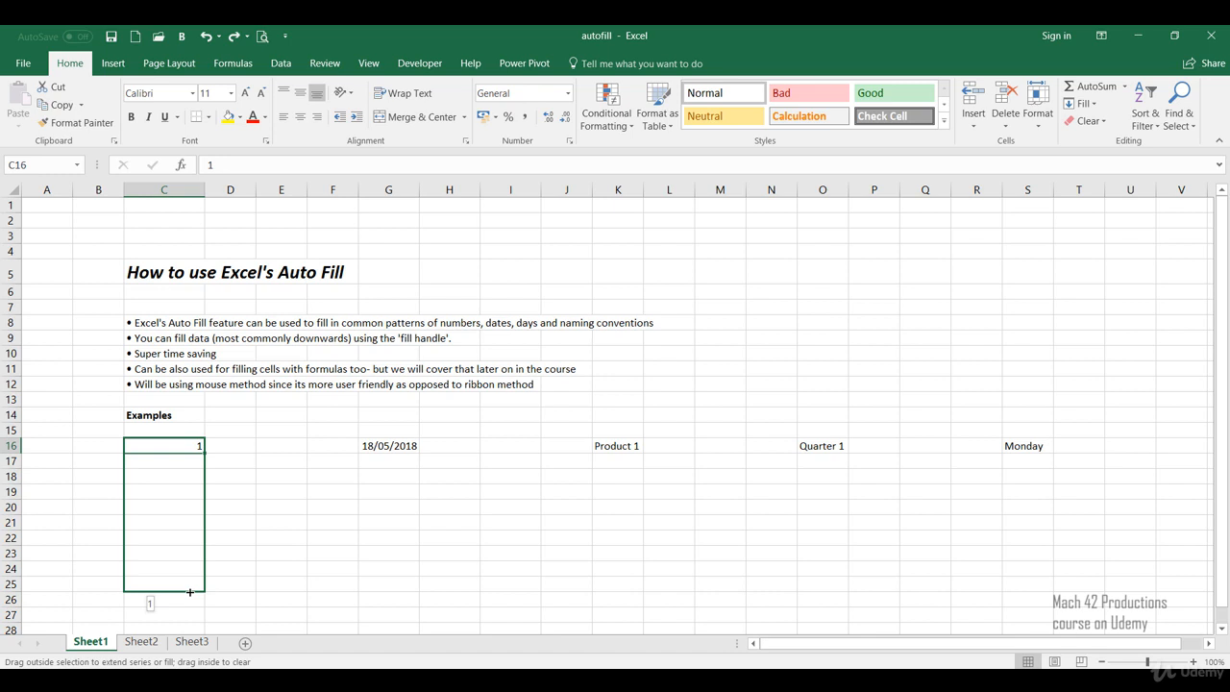
left_click_drag(189, 592, 207, 592)
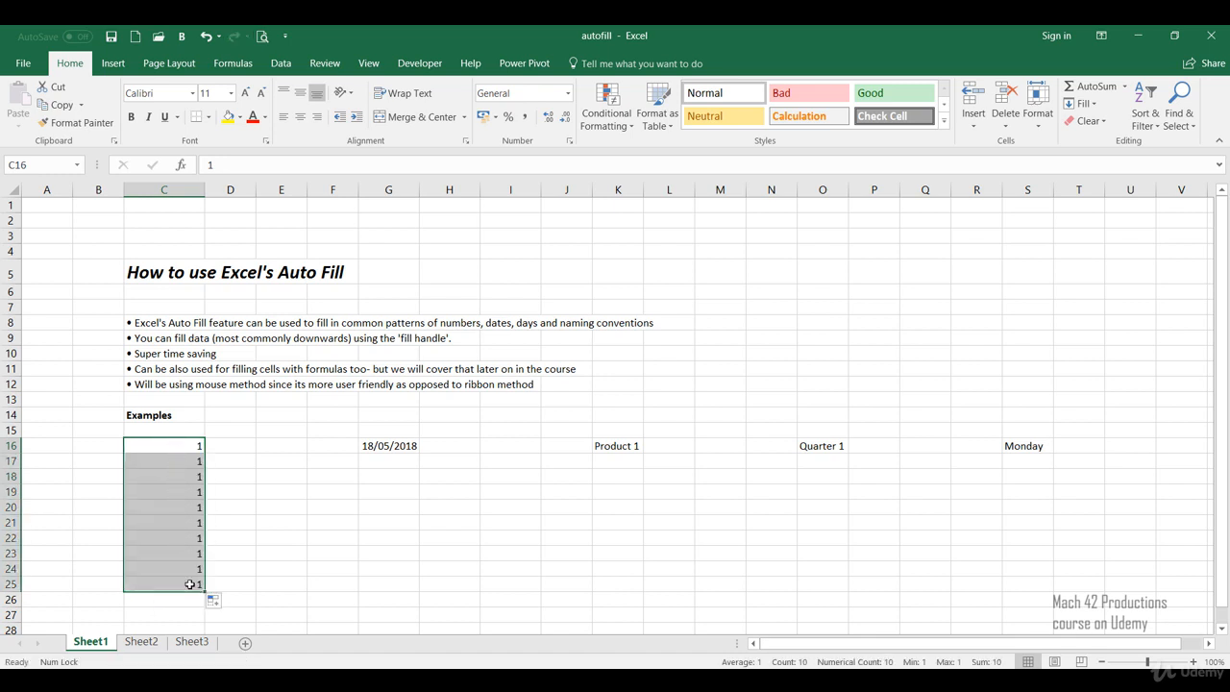
left_click(189, 585)
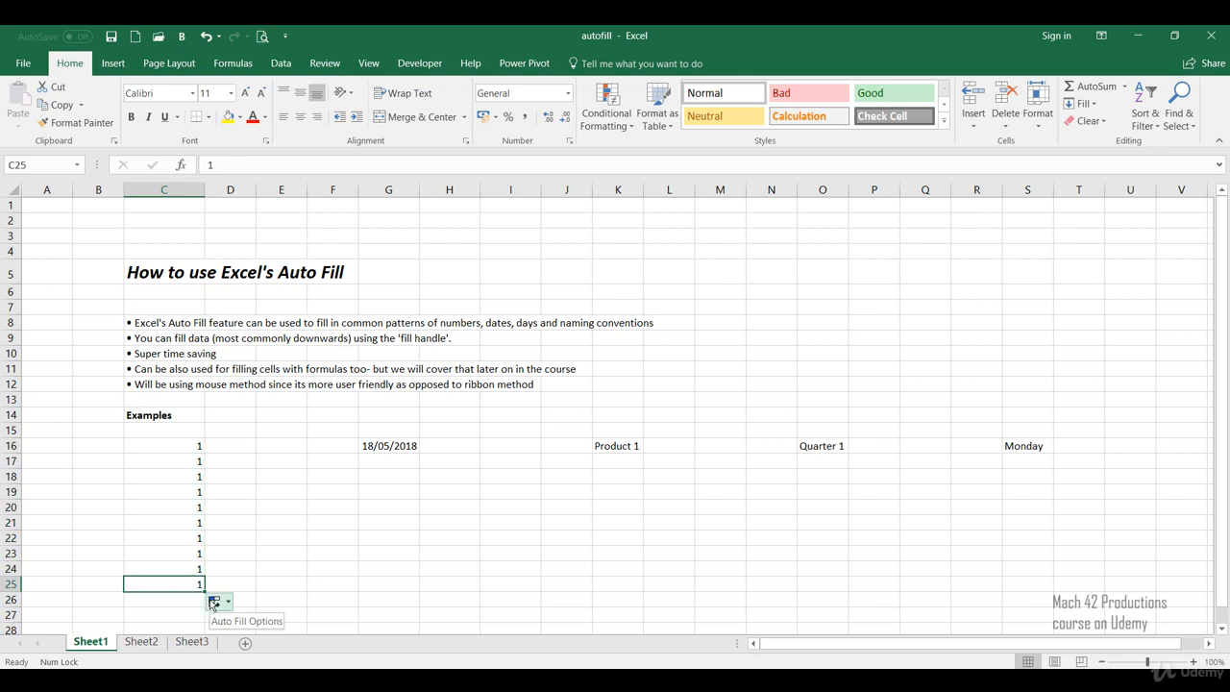
left_click(214, 602)
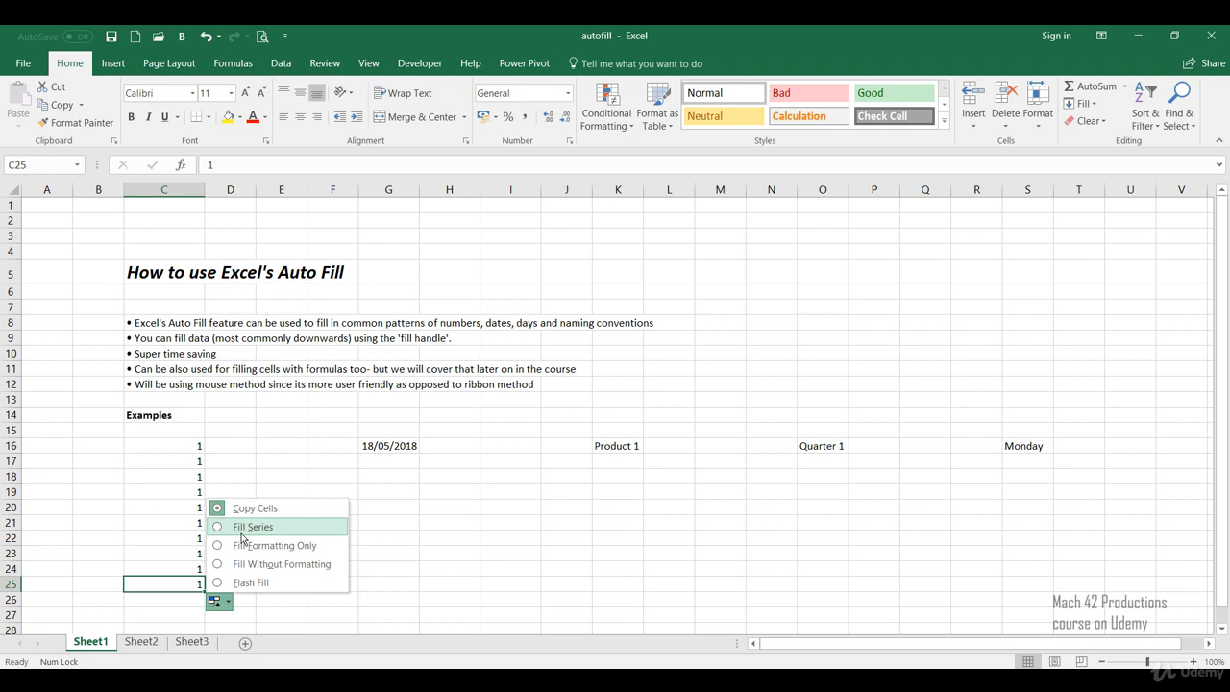
left_click(241, 529)
left_click(241, 539)
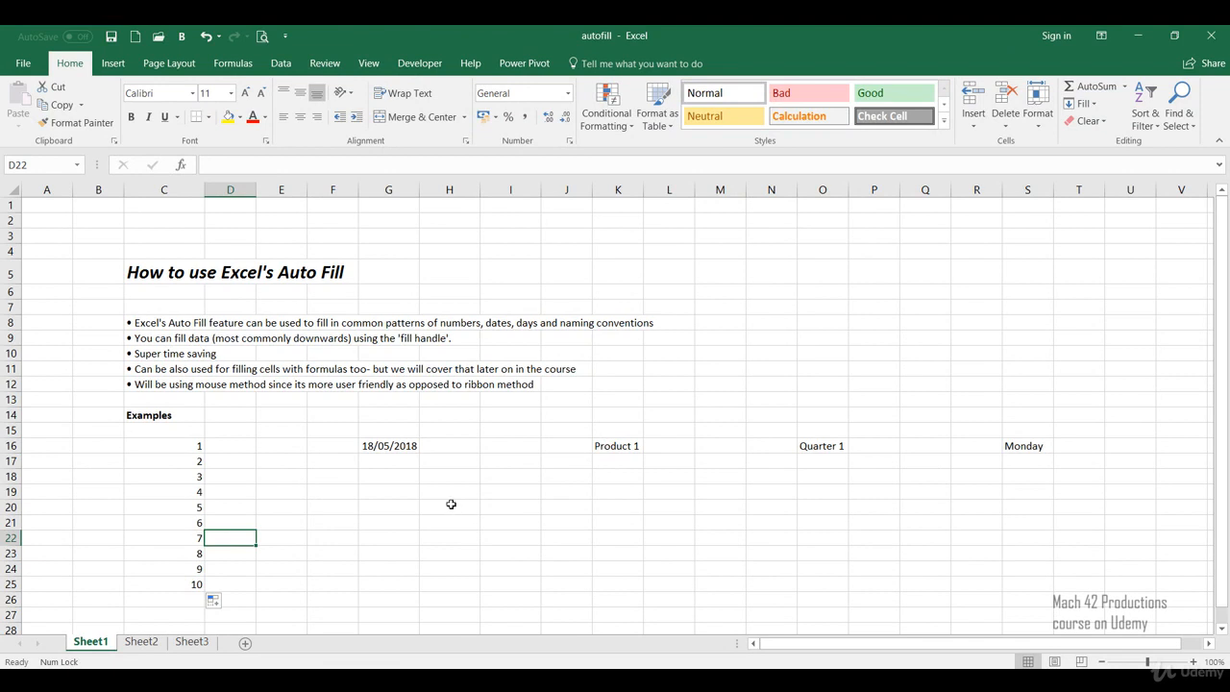
Step: Auto-fill the date in G16 down to G25
left_click(411, 446)
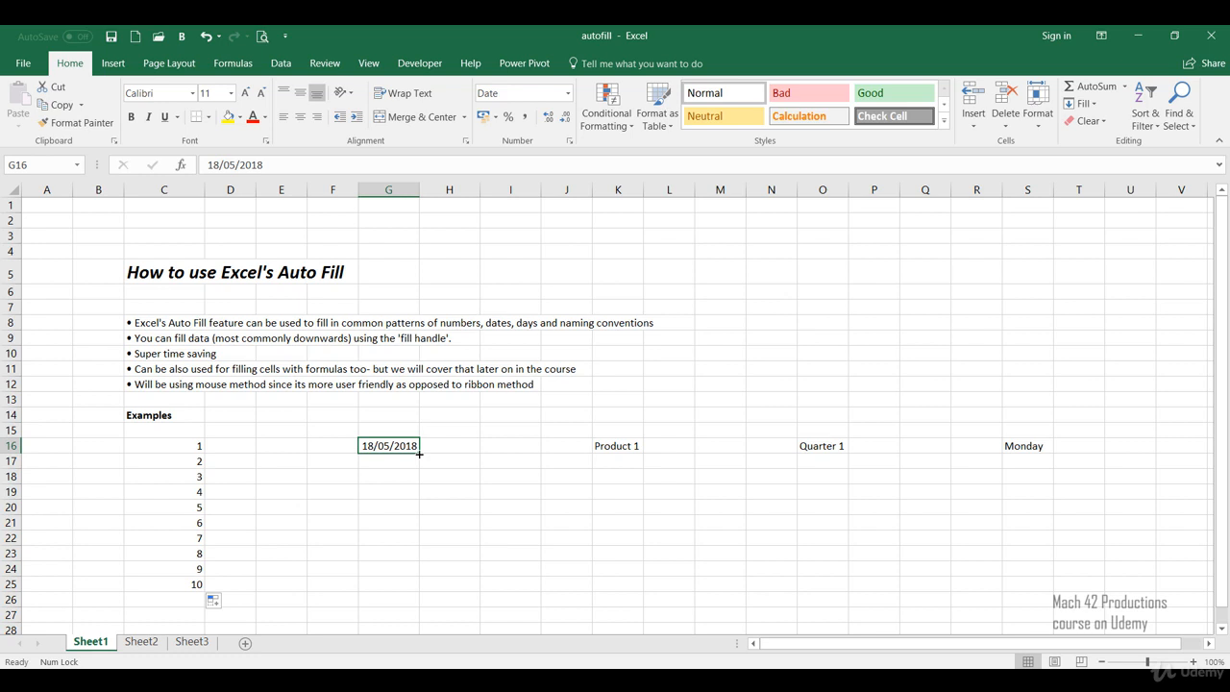
left_click_drag(419, 453, 419, 600)
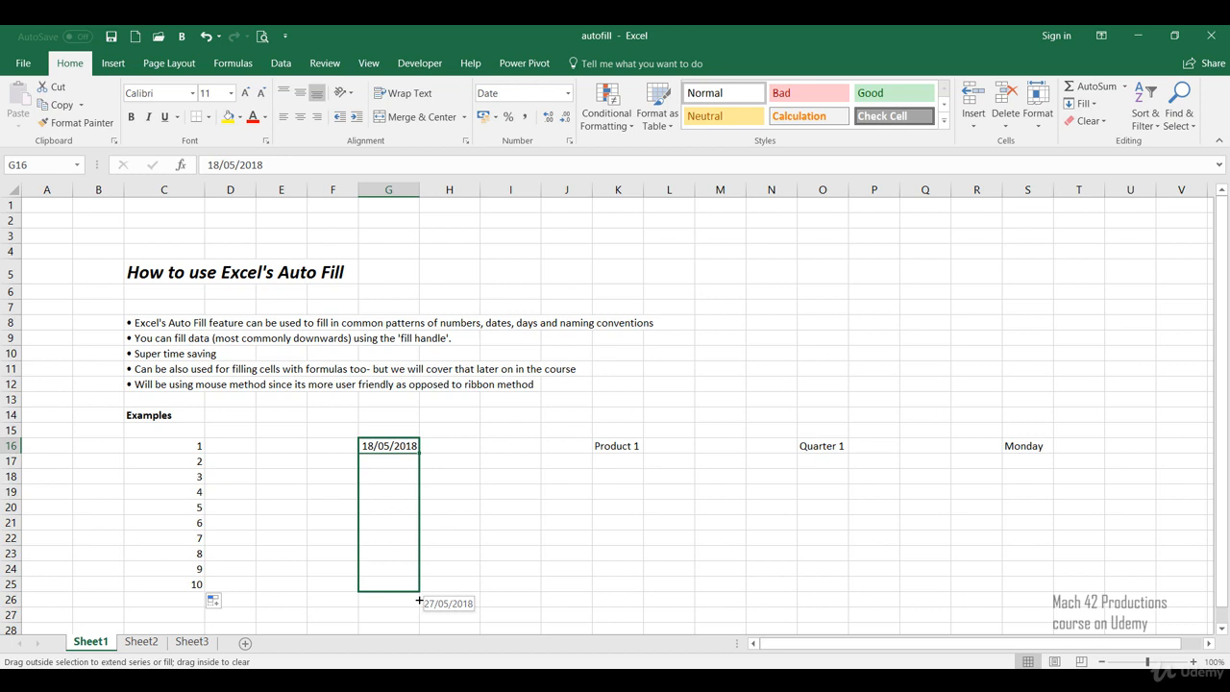
mouse_move(419, 601)
left_mouse_down()
mouse_move(406, 470)
mouse_move(413, 593)
left_mouse_up()
left_click_drag(413, 593, 413, 594)
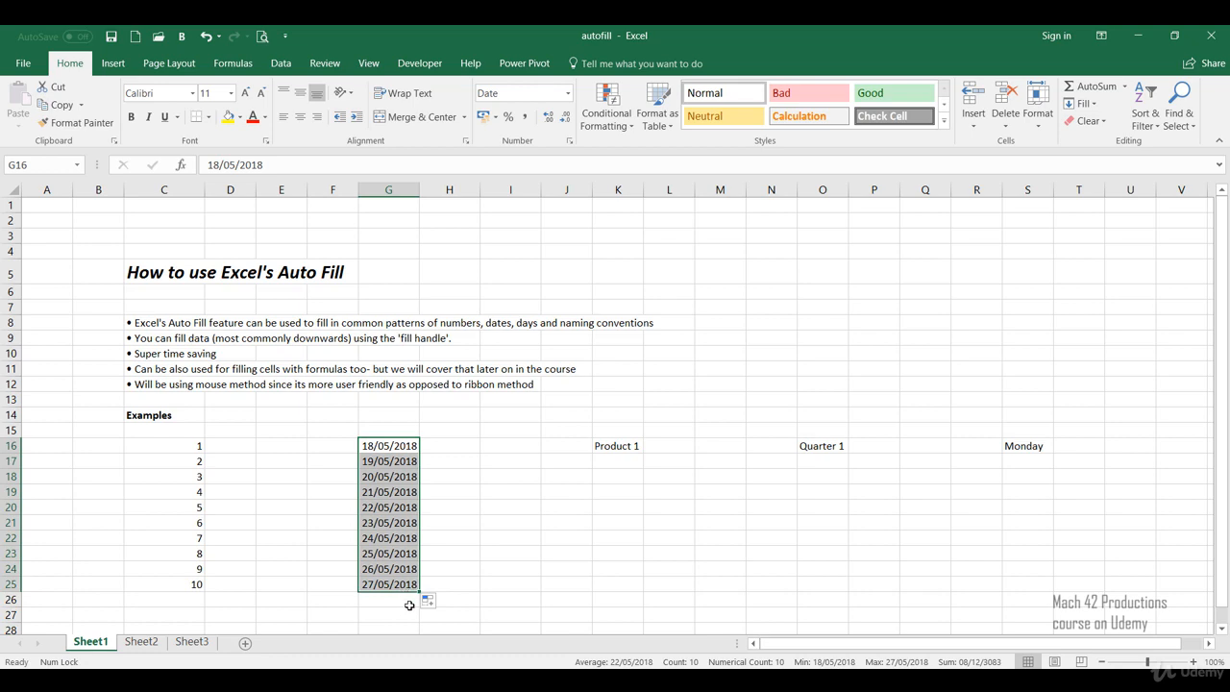
Step: Change the auto-fill option of the dates in G16:G25 to Fill Days, followed by Fill Weekdays
left_click(429, 604)
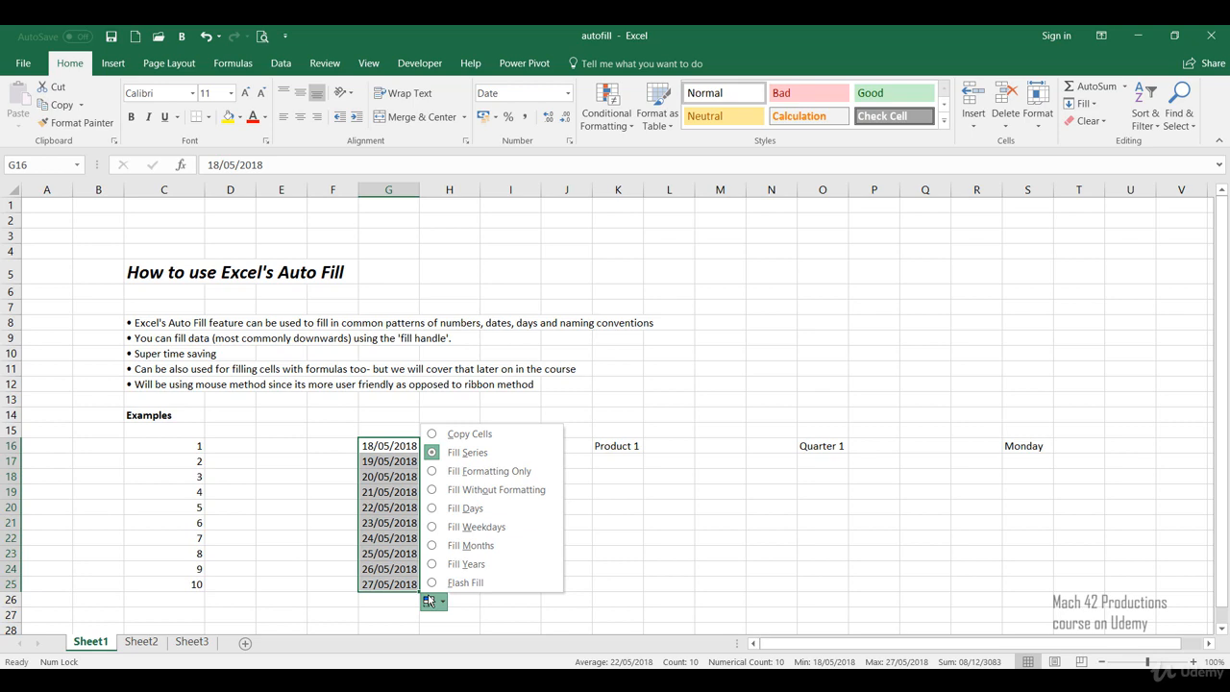
left_click(441, 515)
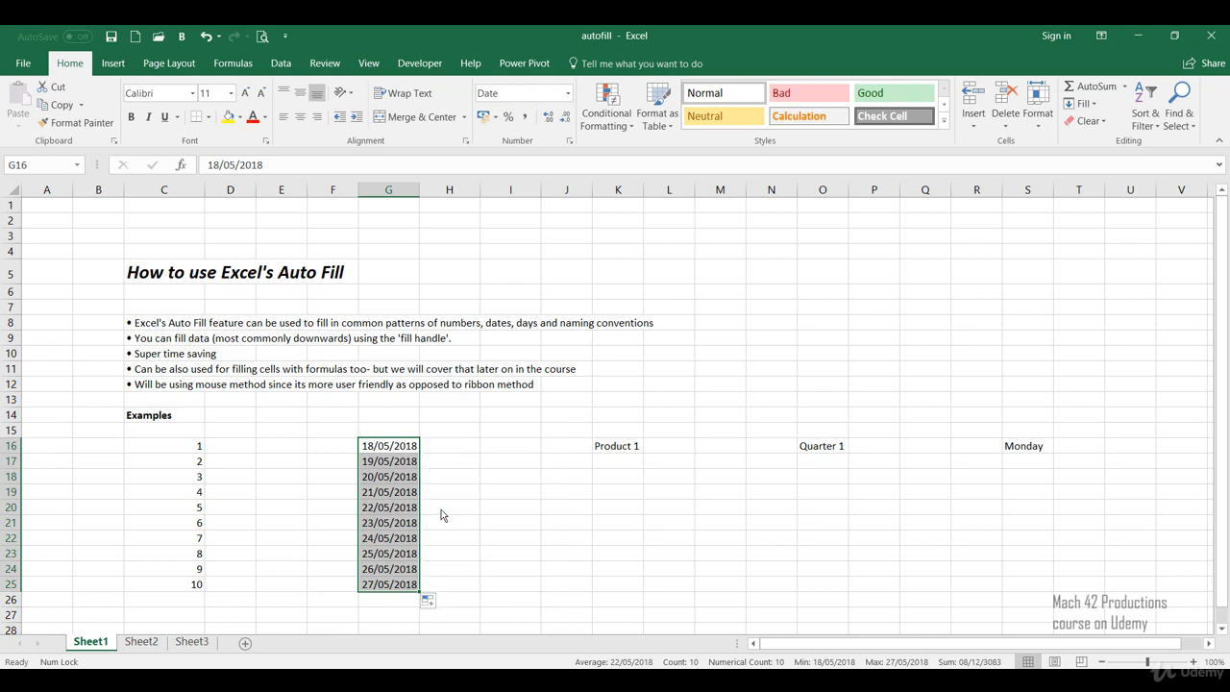
left_click(429, 600)
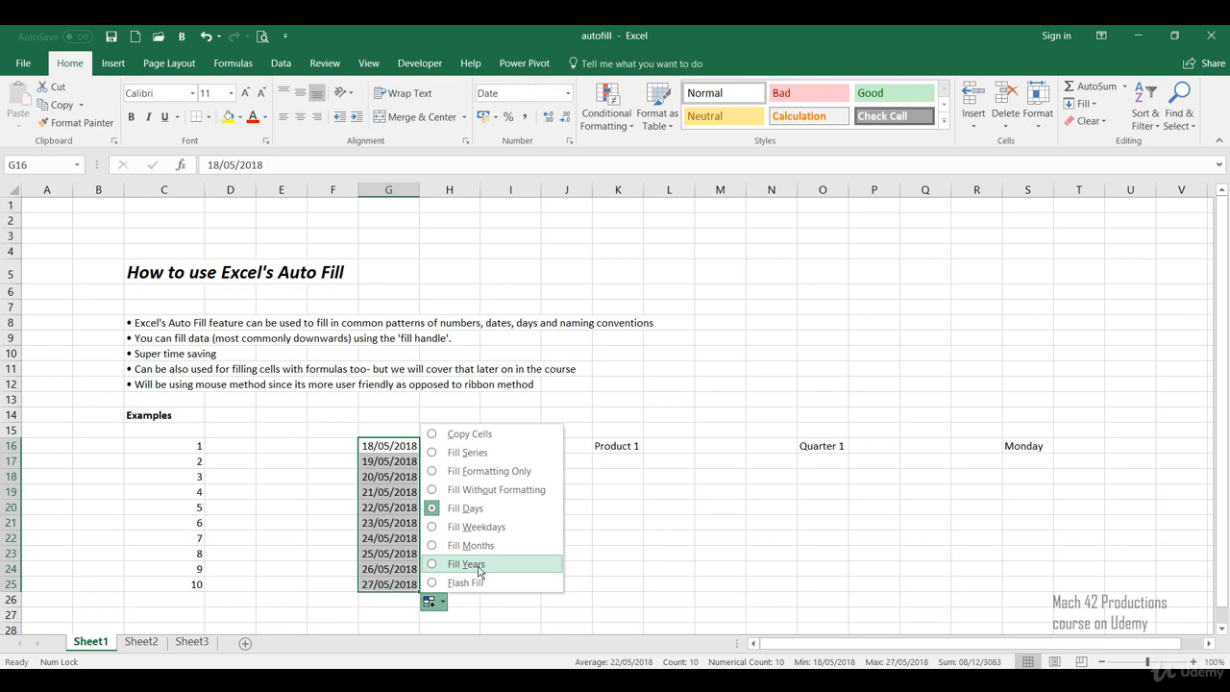
left_click(476, 528)
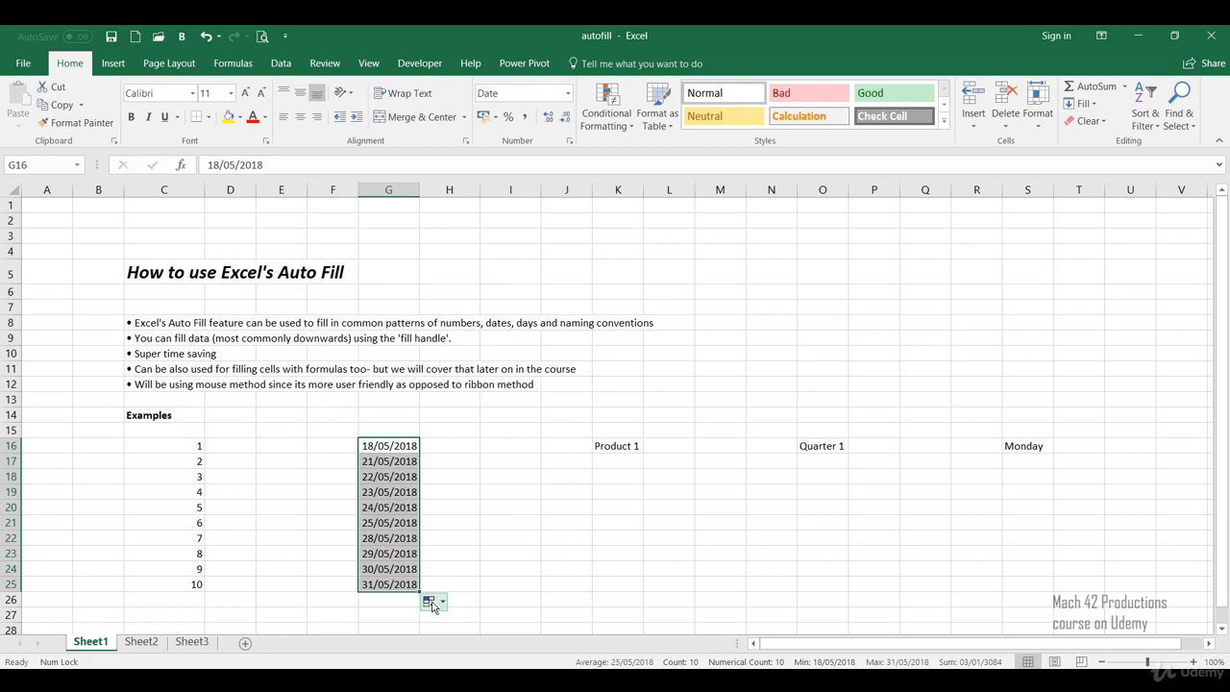
Step: Change the auto-fill option of the dates in G16:G25 to Fill Months, followed by Fill Years
left_click(429, 601)
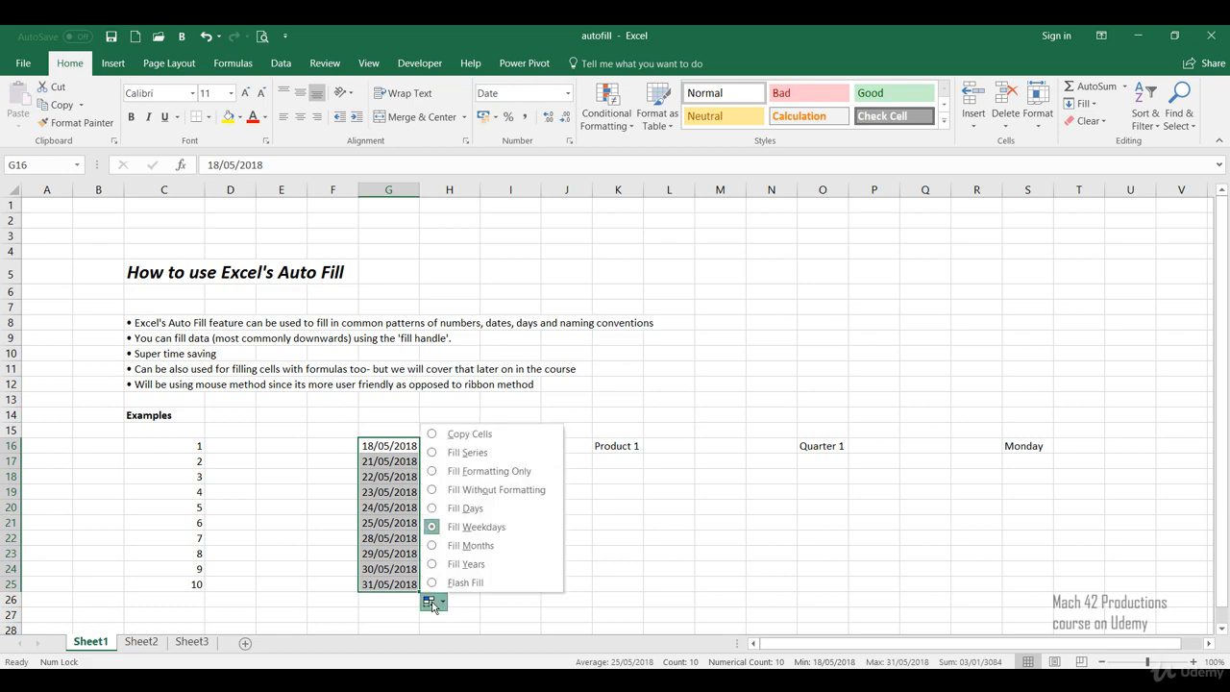
left_click(431, 545)
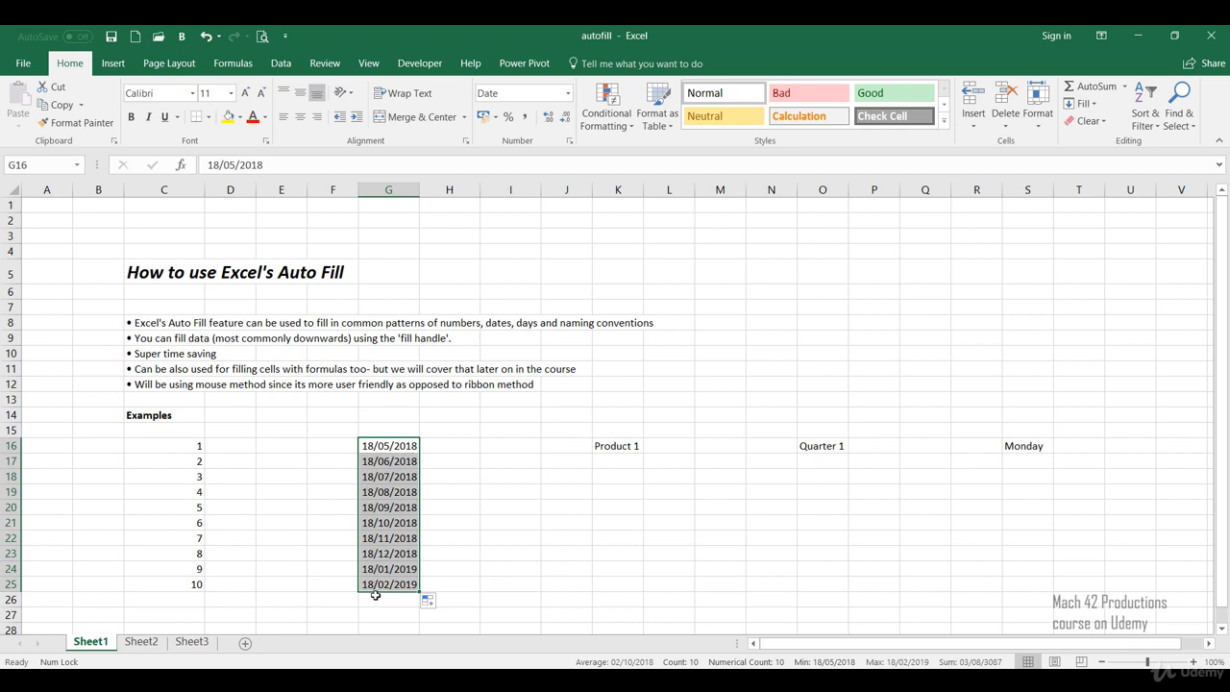
left_click(428, 601)
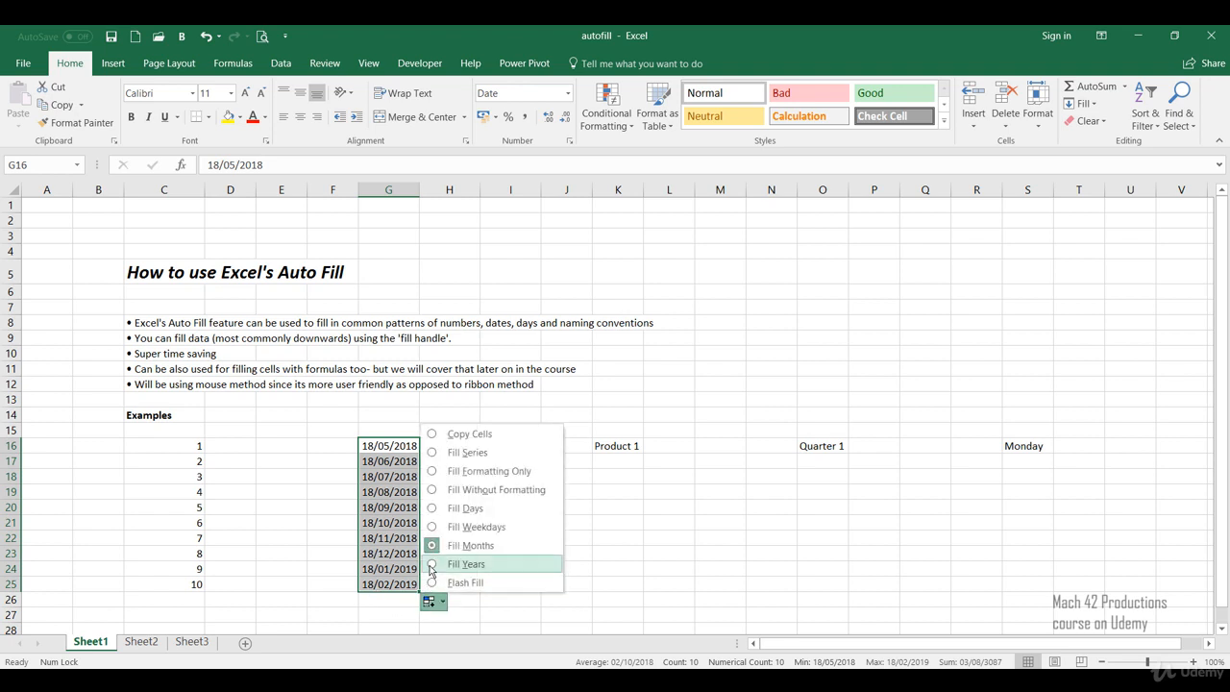
left_click(430, 565)
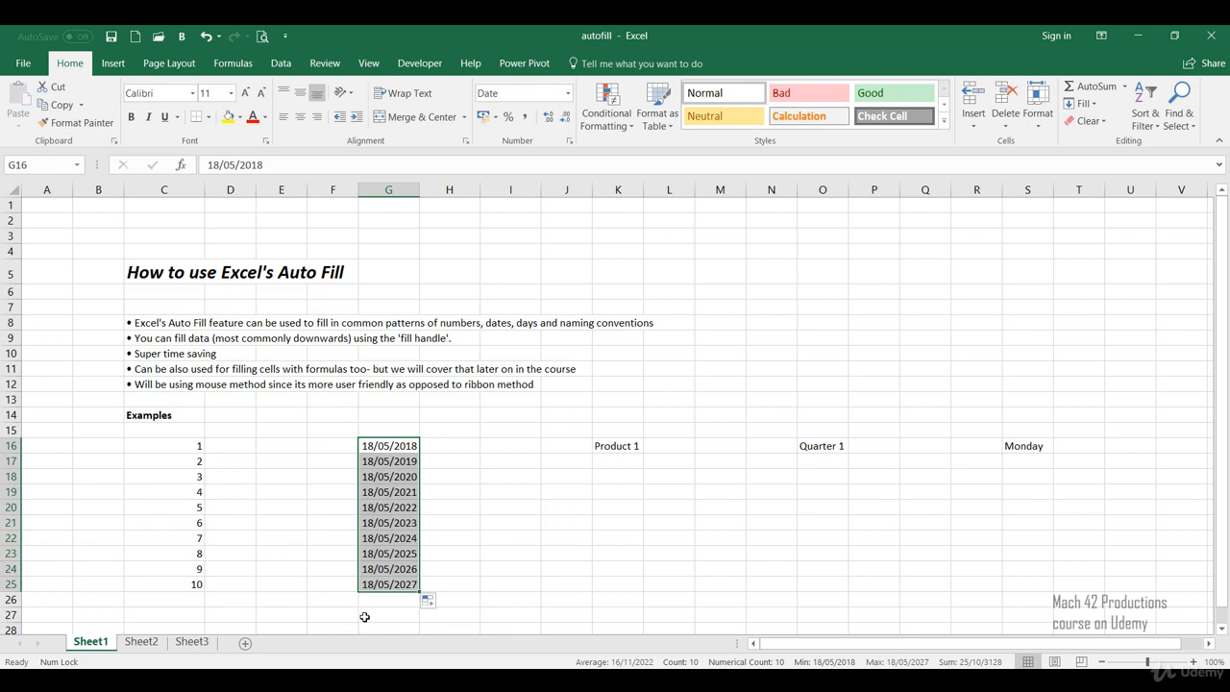
Step: Set the auto-fill option of the dates in G16:G25 back to Fill Series and deselect the range
left_click(428, 602)
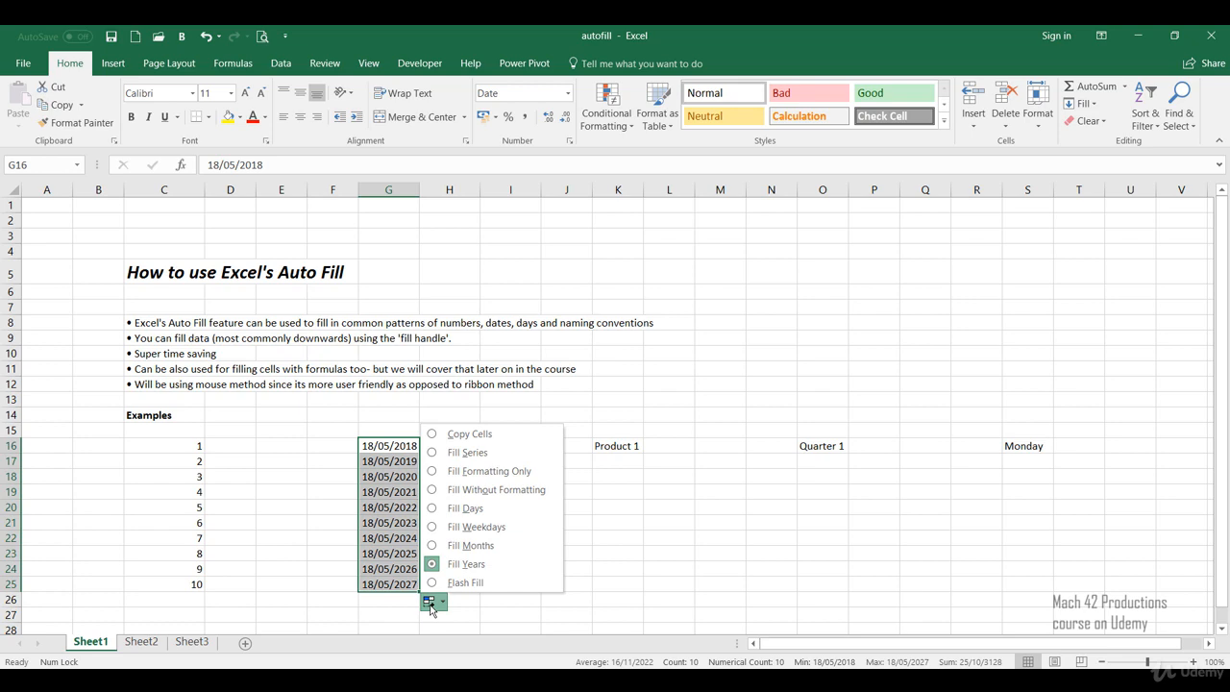
left_click(437, 454)
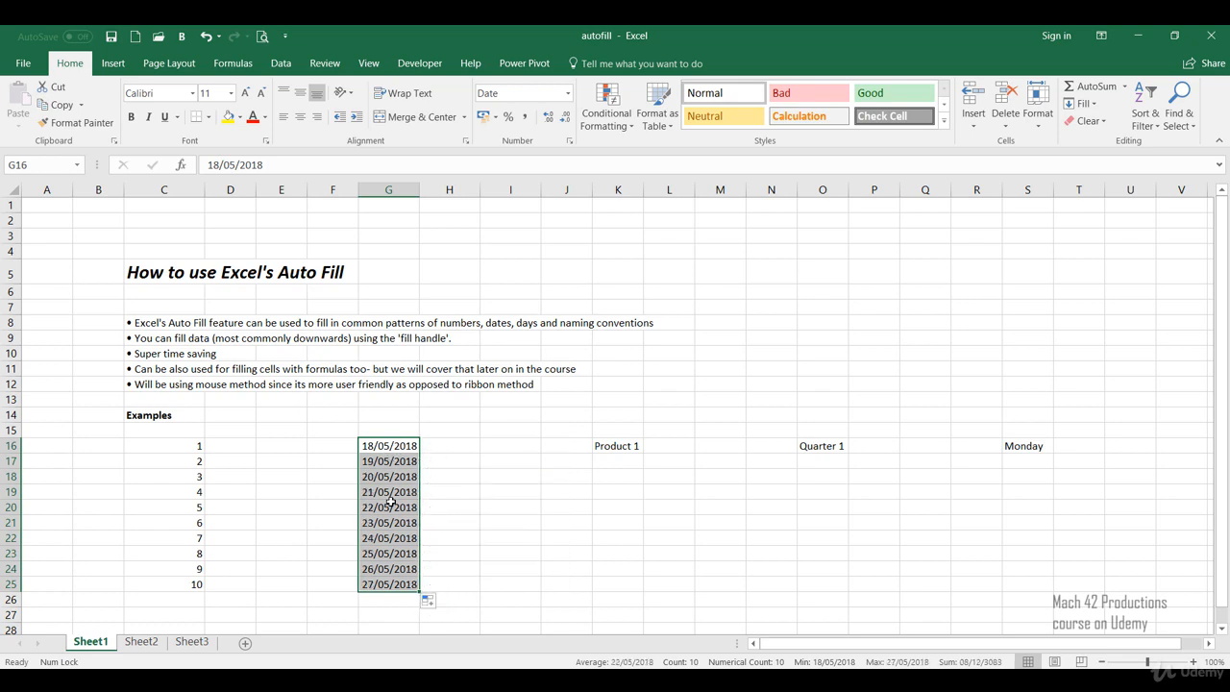
left_click(446, 587)
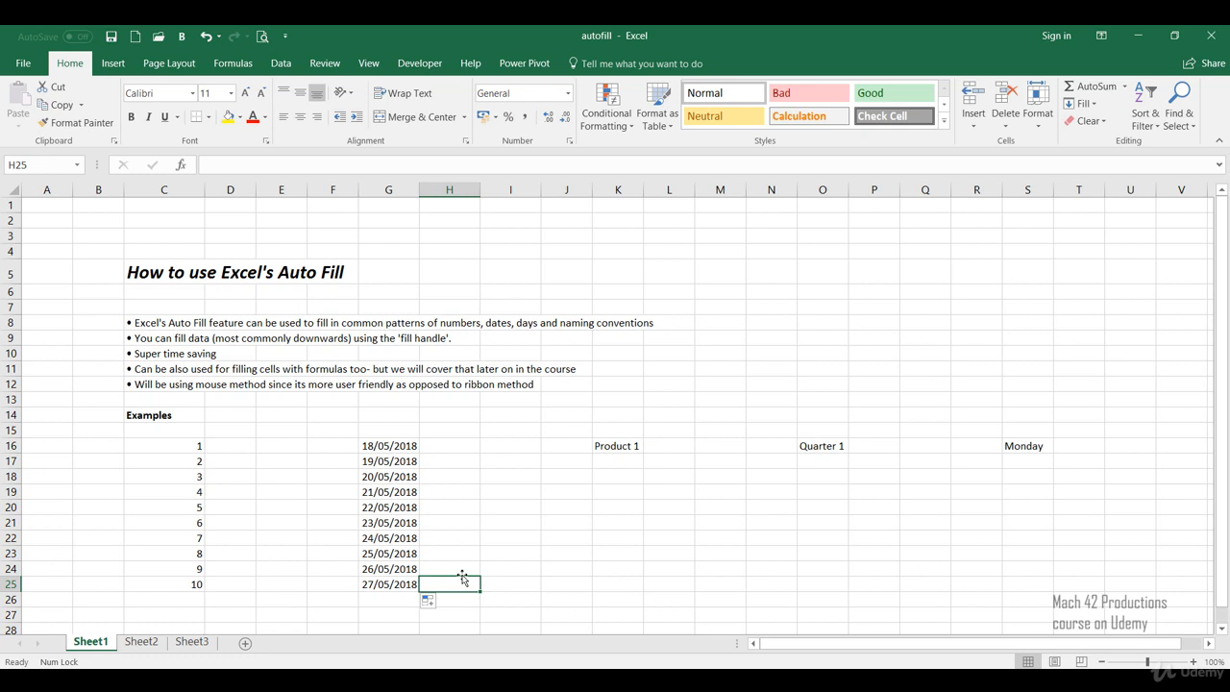
Step: Enter the dates 01/03/2018 in H16 and 03/03/2018 in H17
left_click(460, 449)
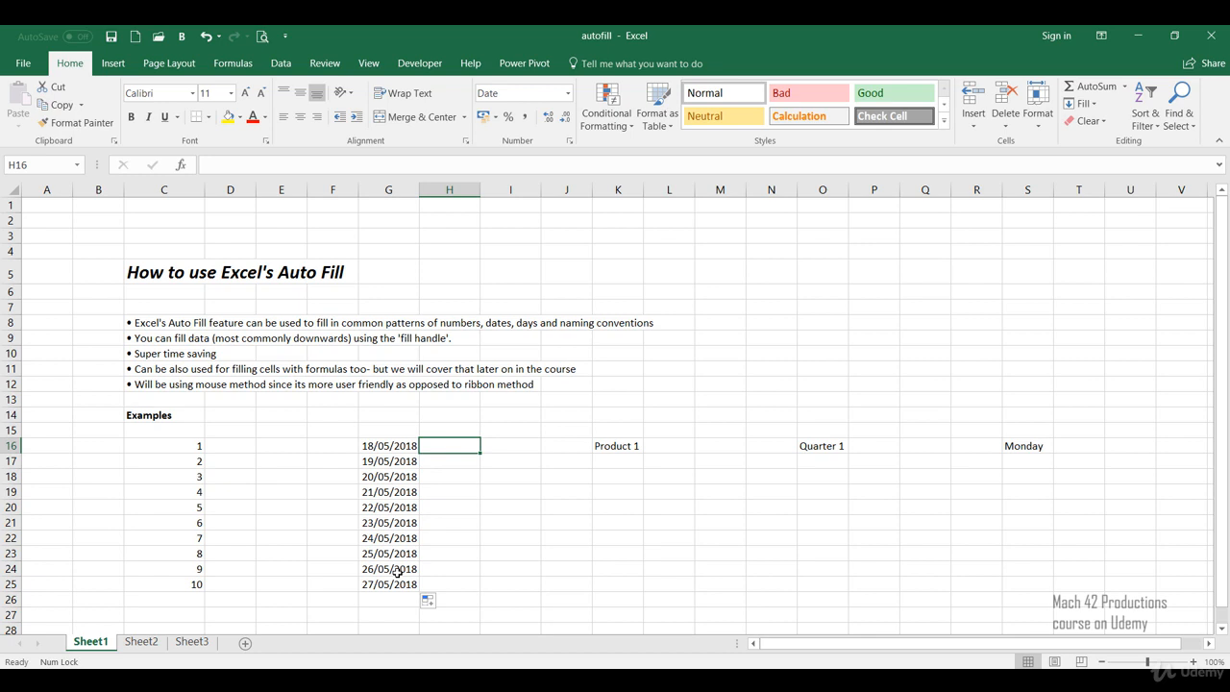
type("01/03/2")
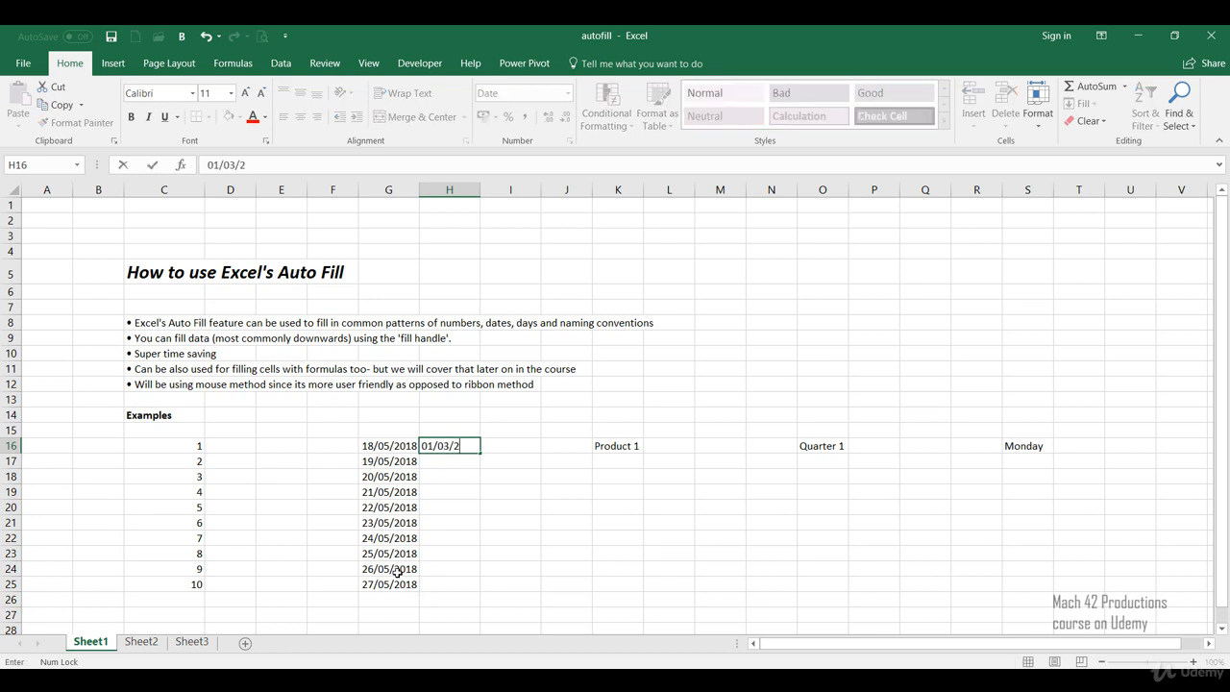
type("018")
key("Return")
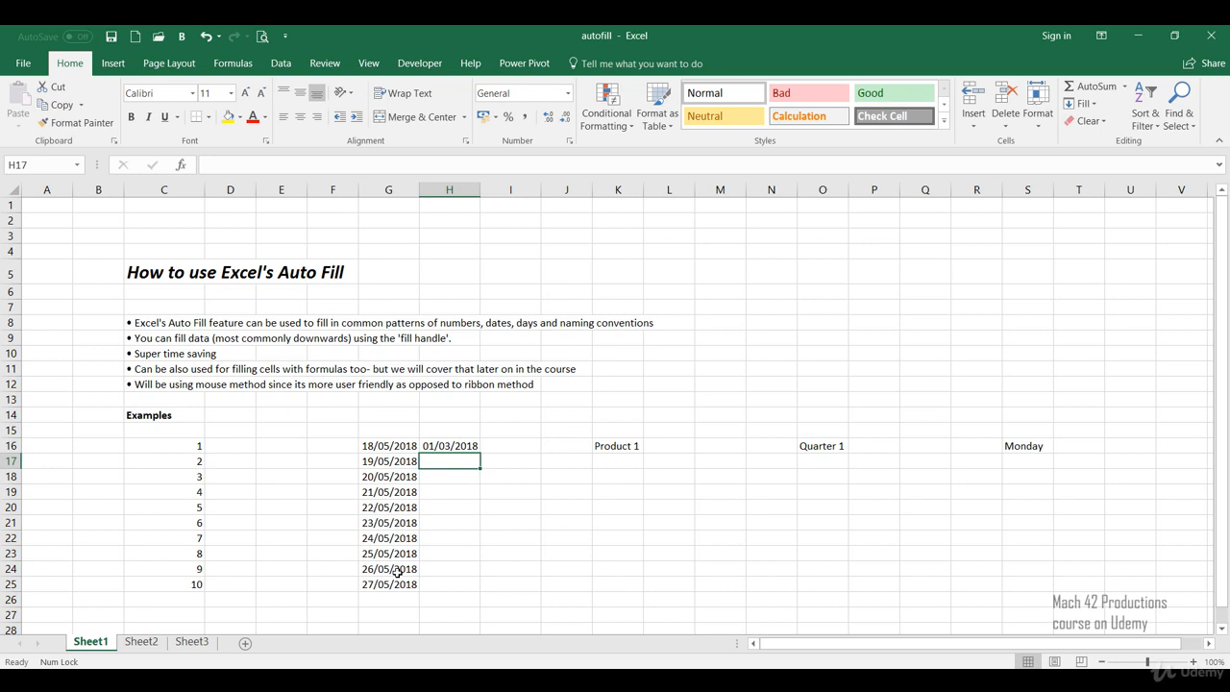
type("03/0")
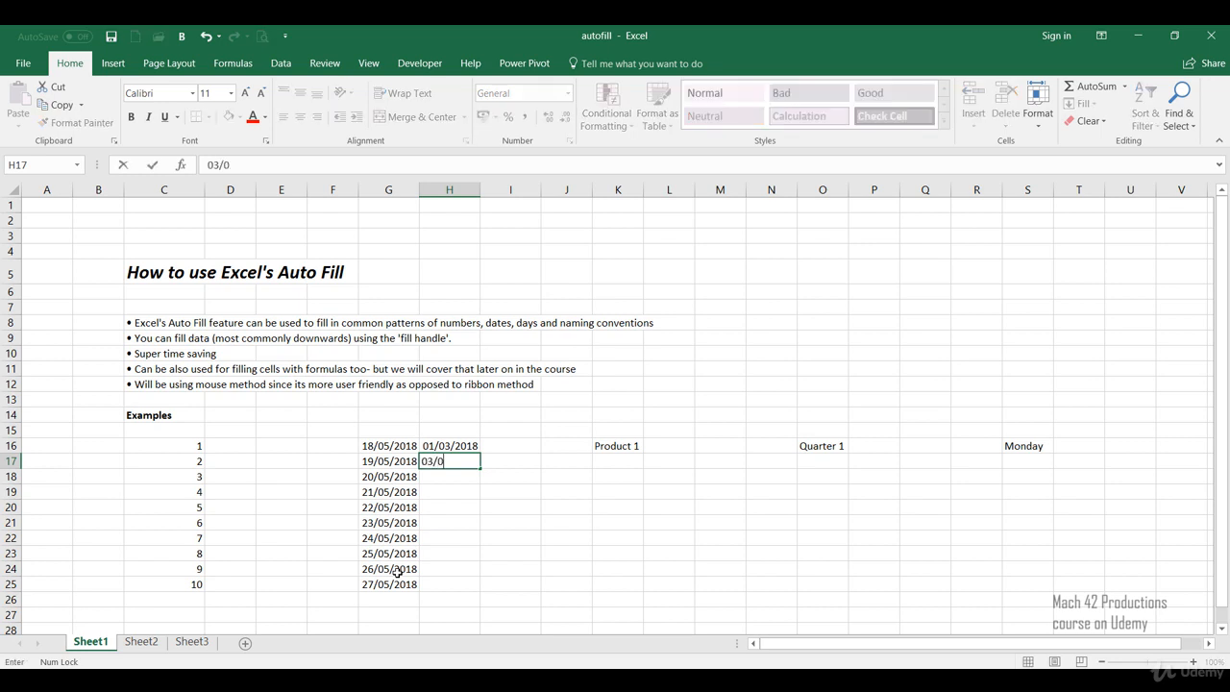
type("3/2018")
key("Return")
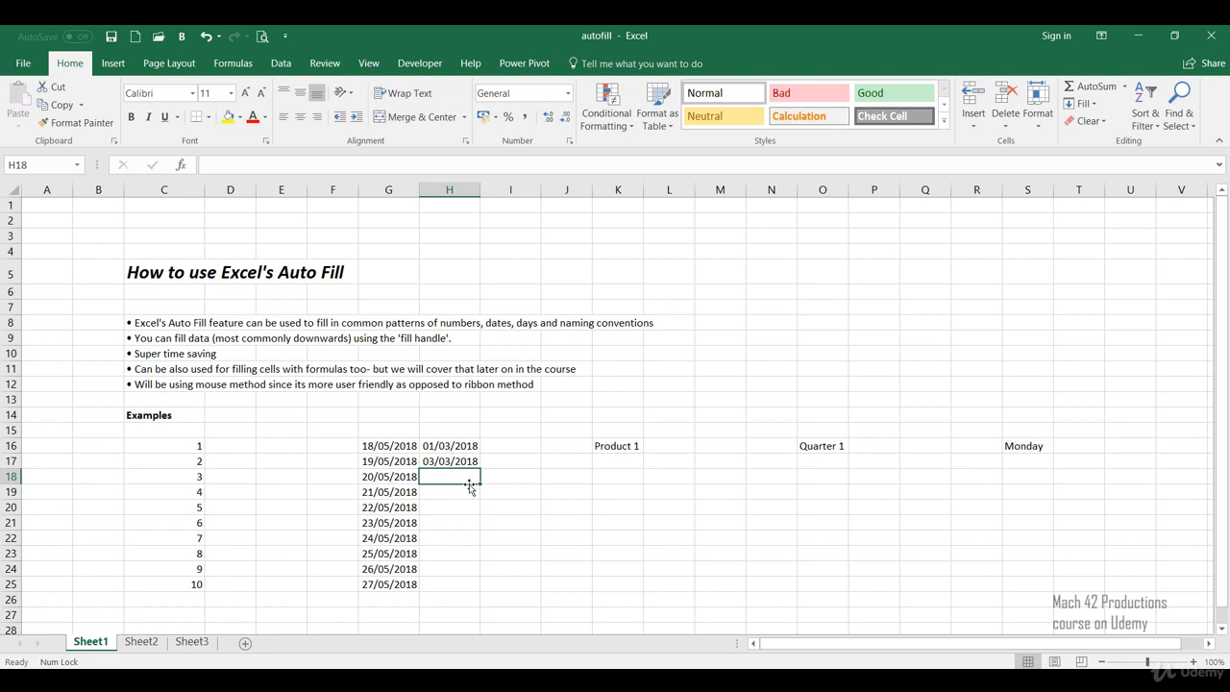
Step: Auto-fill the two-date pattern in H16:H17 down to H25 and deselect the range
left_click(472, 446)
left_click_drag(471, 447, 477, 461)
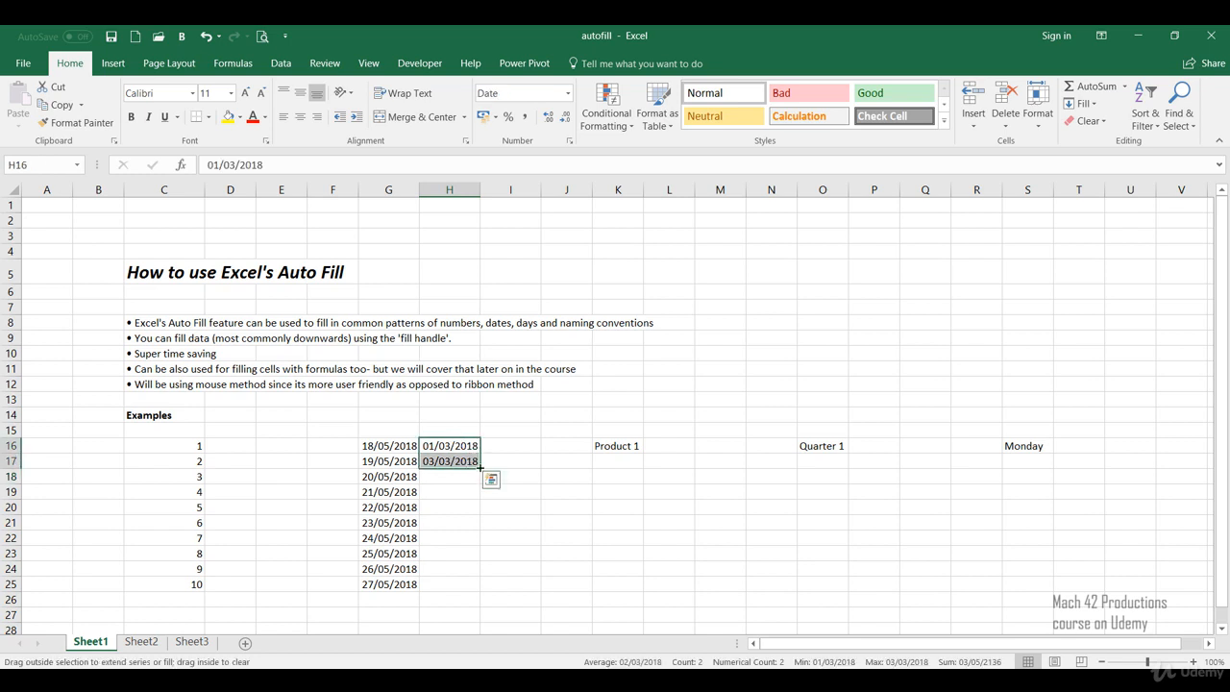
left_click_drag(481, 468, 473, 588)
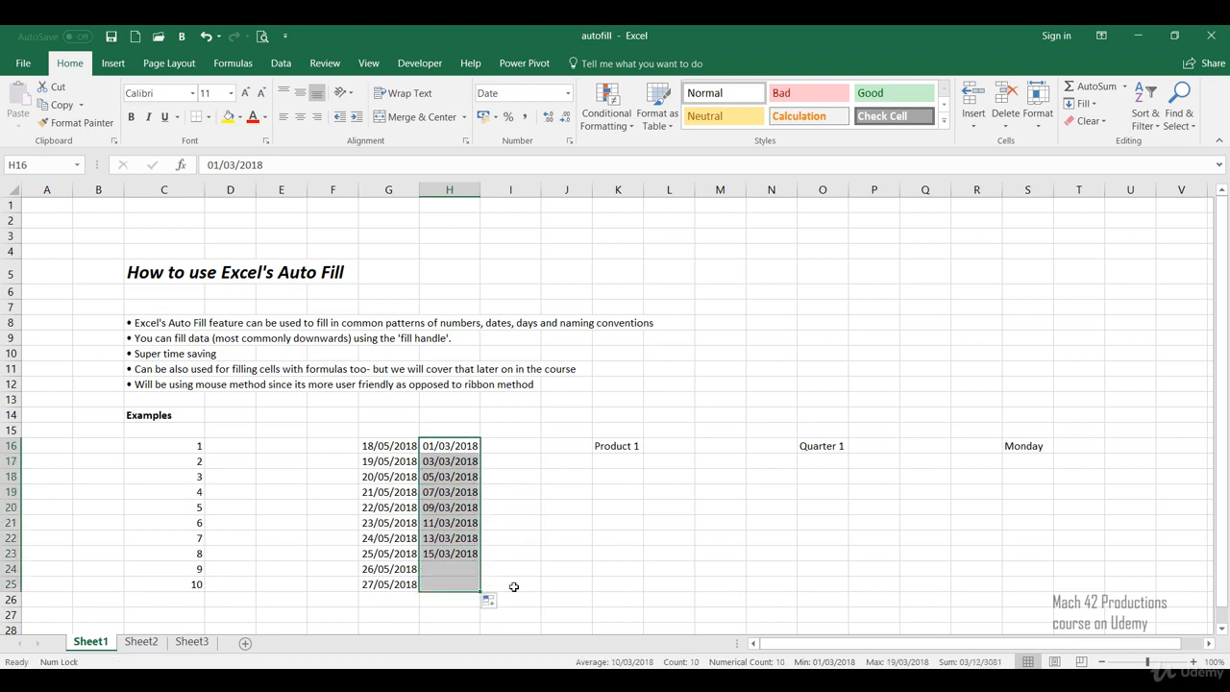
left_click(539, 519)
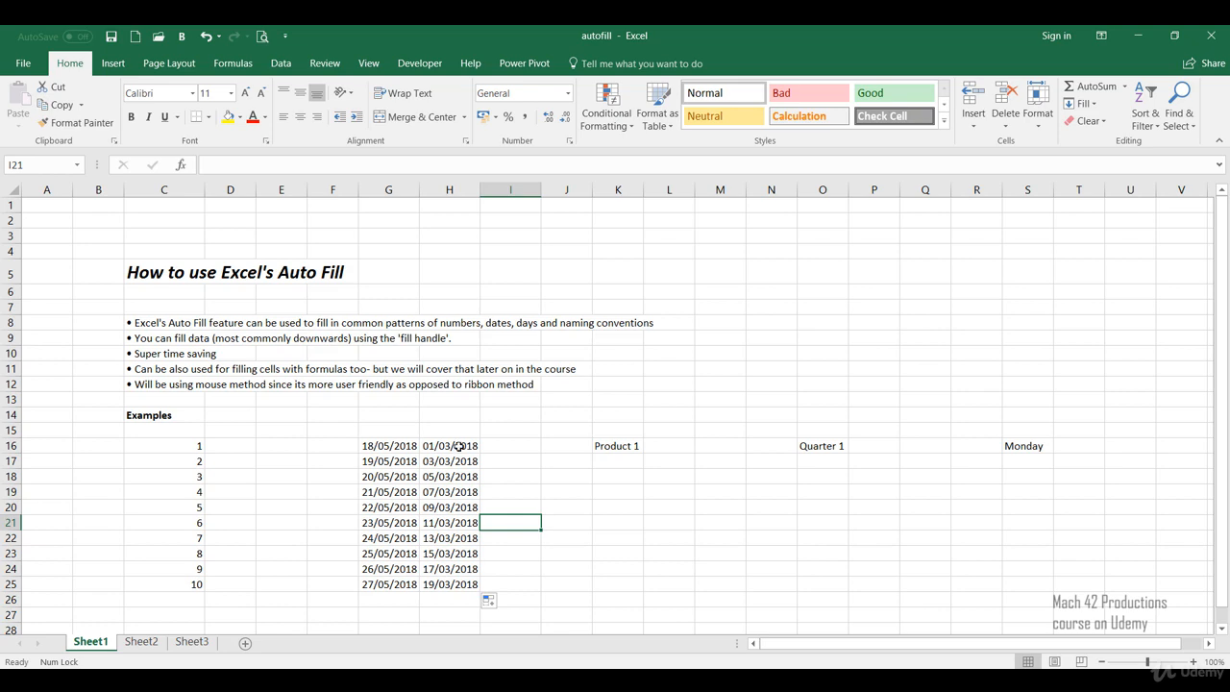
Step: Examine the interval between consecutive dates in column H, going down from H16 to H24
left_click(459, 447)
left_click(459, 461)
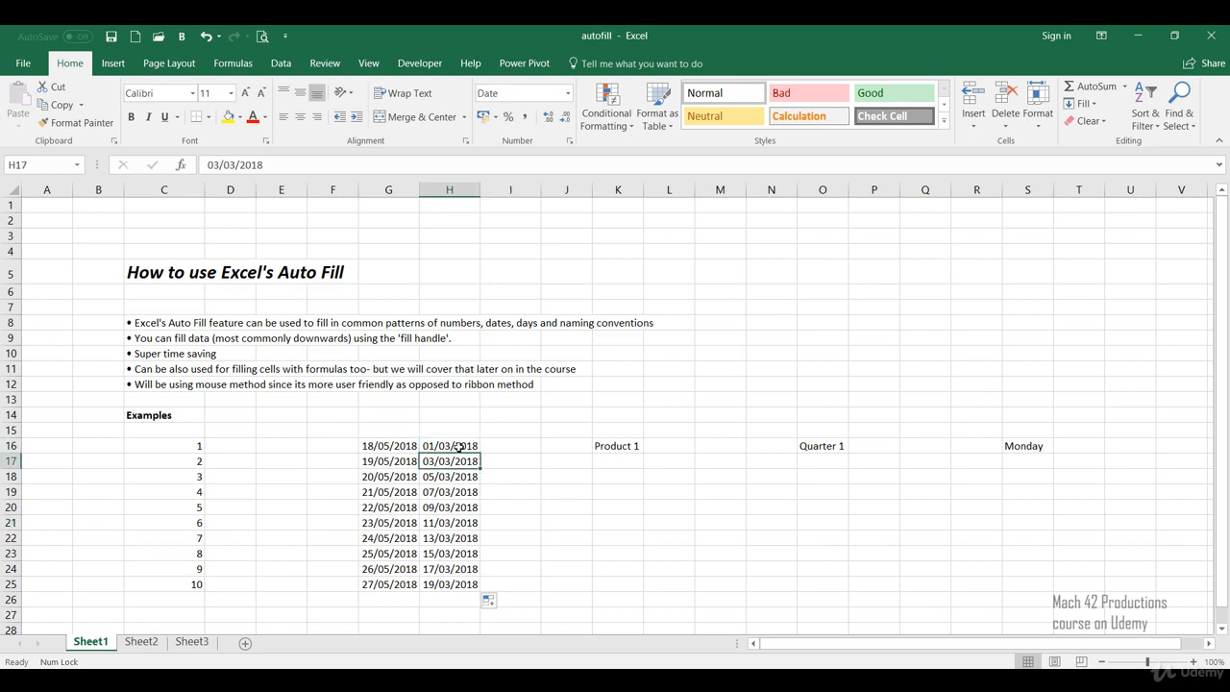
left_click(460, 447)
left_click(459, 461)
left_click(458, 476)
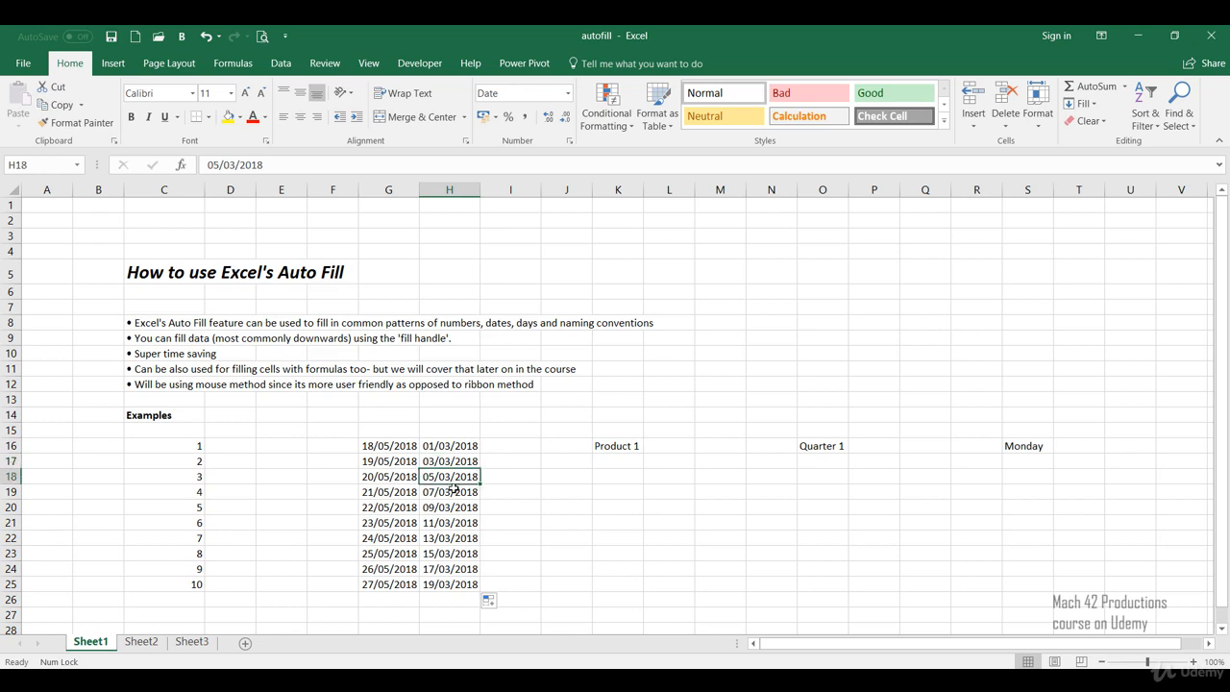
left_click(458, 491)
left_click(457, 507)
left_click(452, 569)
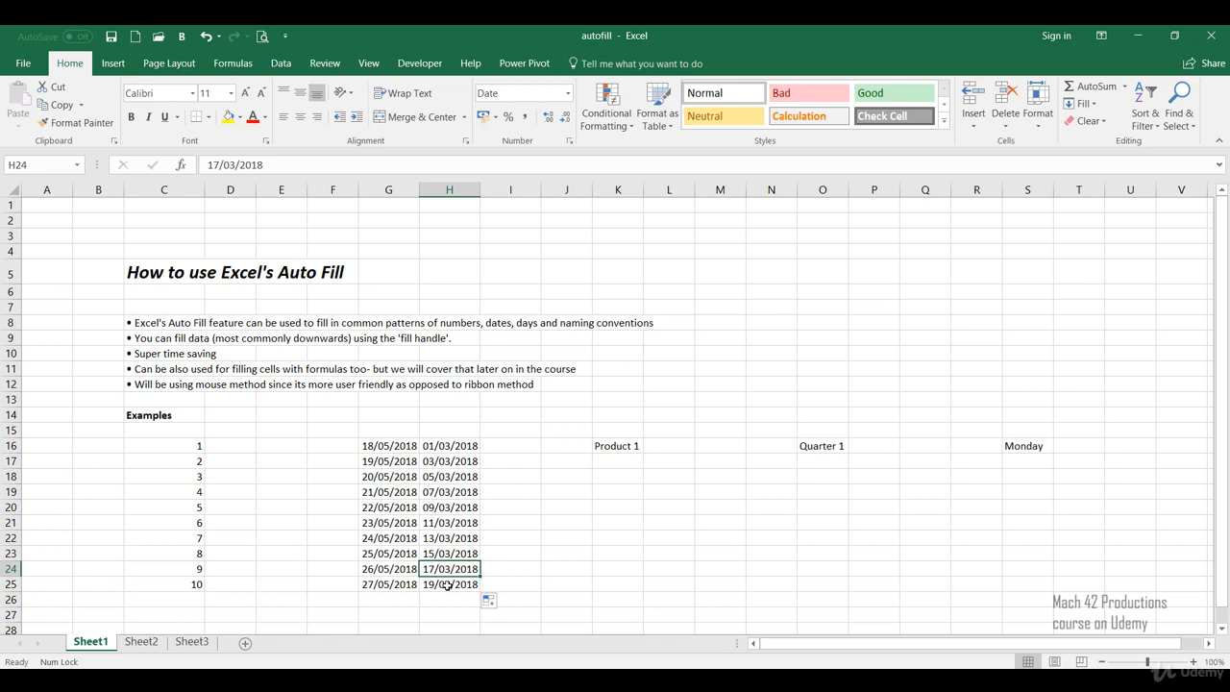
left_click(524, 551)
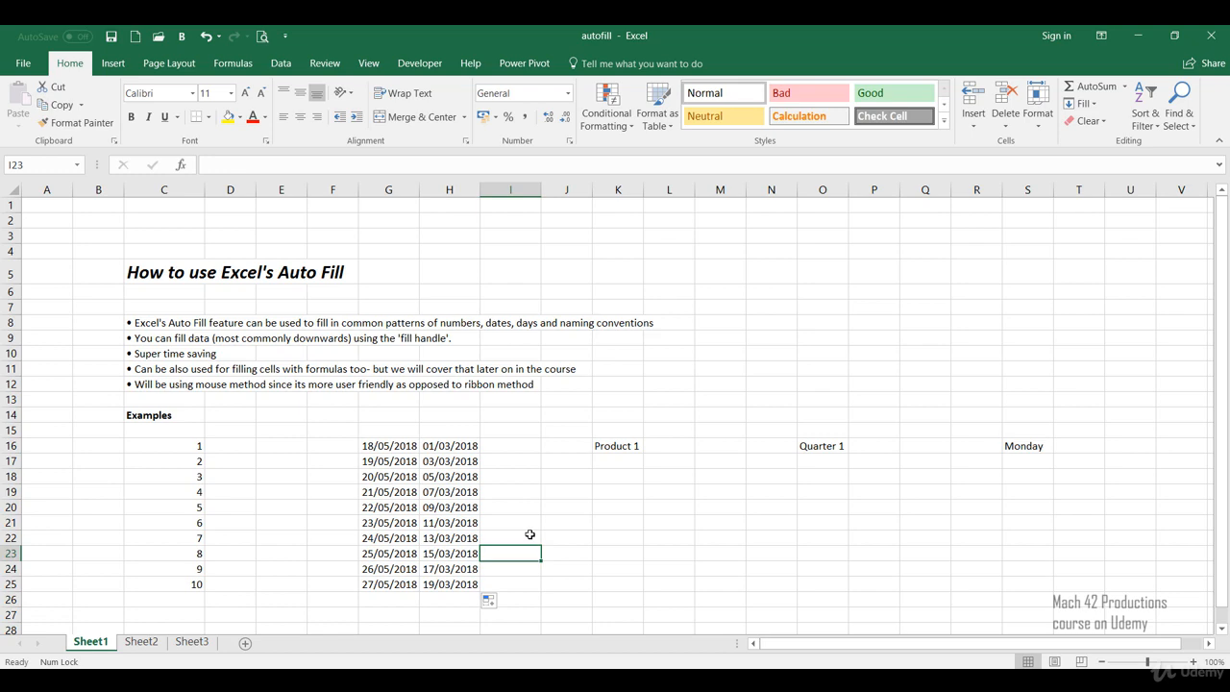
Step: Auto-fill Product 1 in K16 down to K25 and deselect the range
left_click(616, 447)
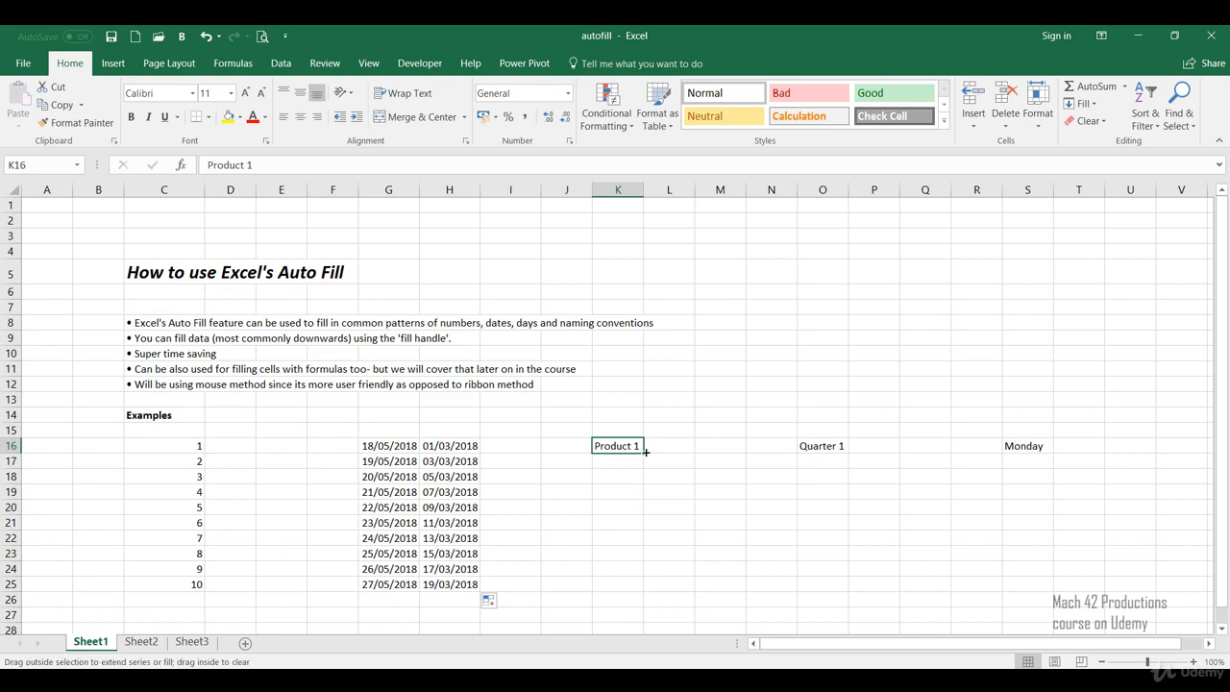
left_click_drag(645, 451, 623, 587)
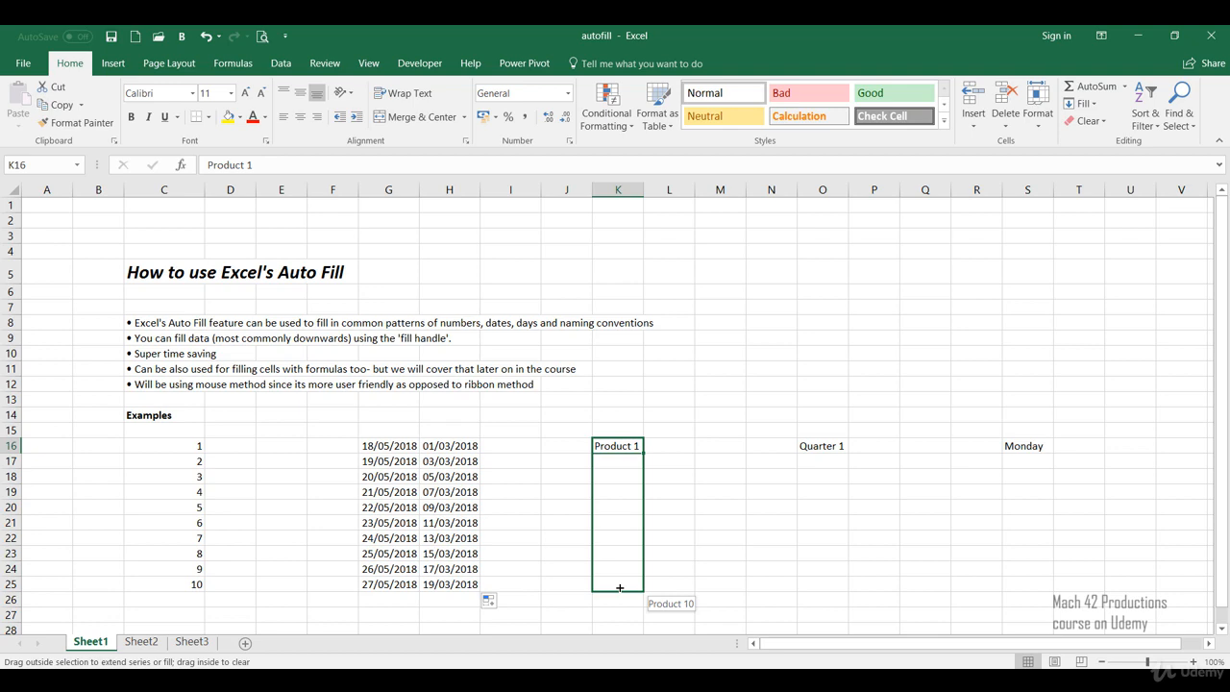
left_click_drag(619, 587, 622, 586)
left_click(690, 506)
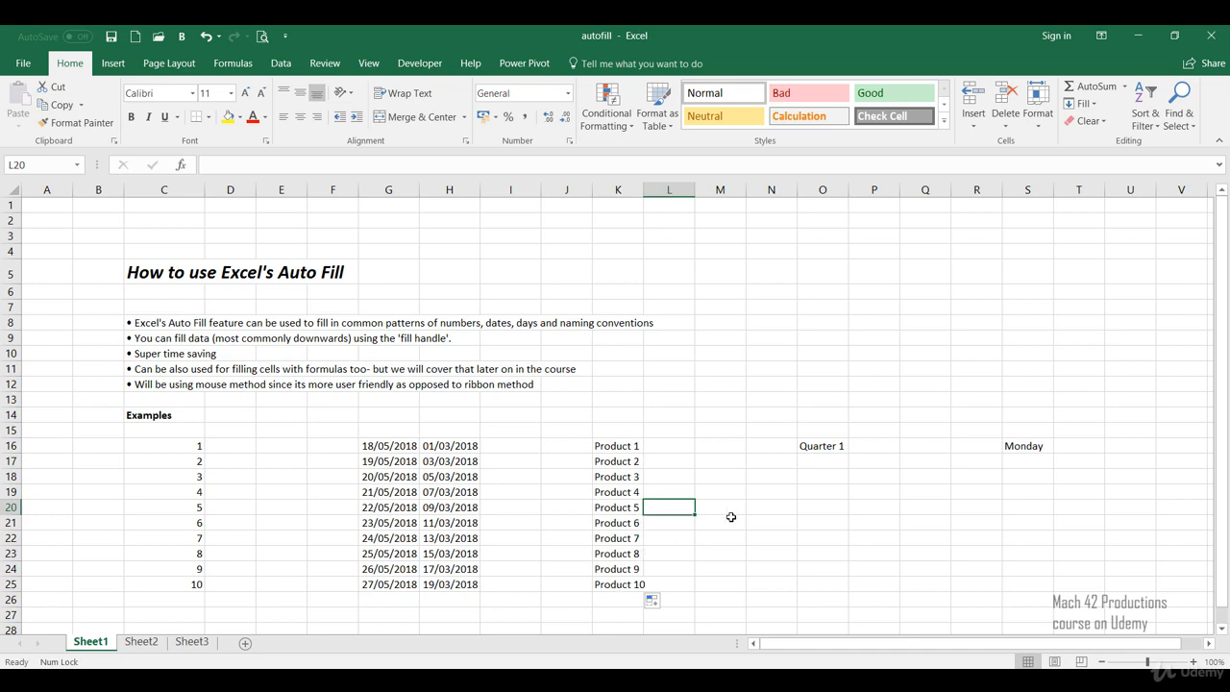
Step: Switch the auto-fill option of the products in K16:K25 to Copy Cells, followed by Fill Series again
left_click(657, 605)
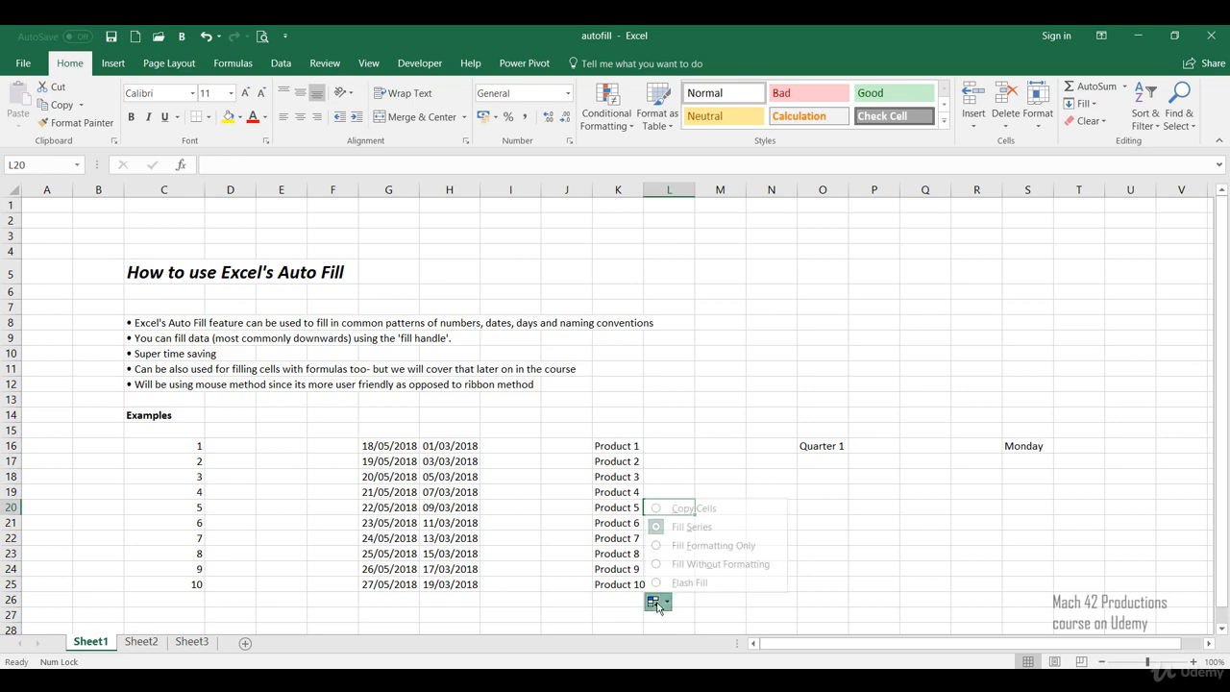
left_click(657, 508)
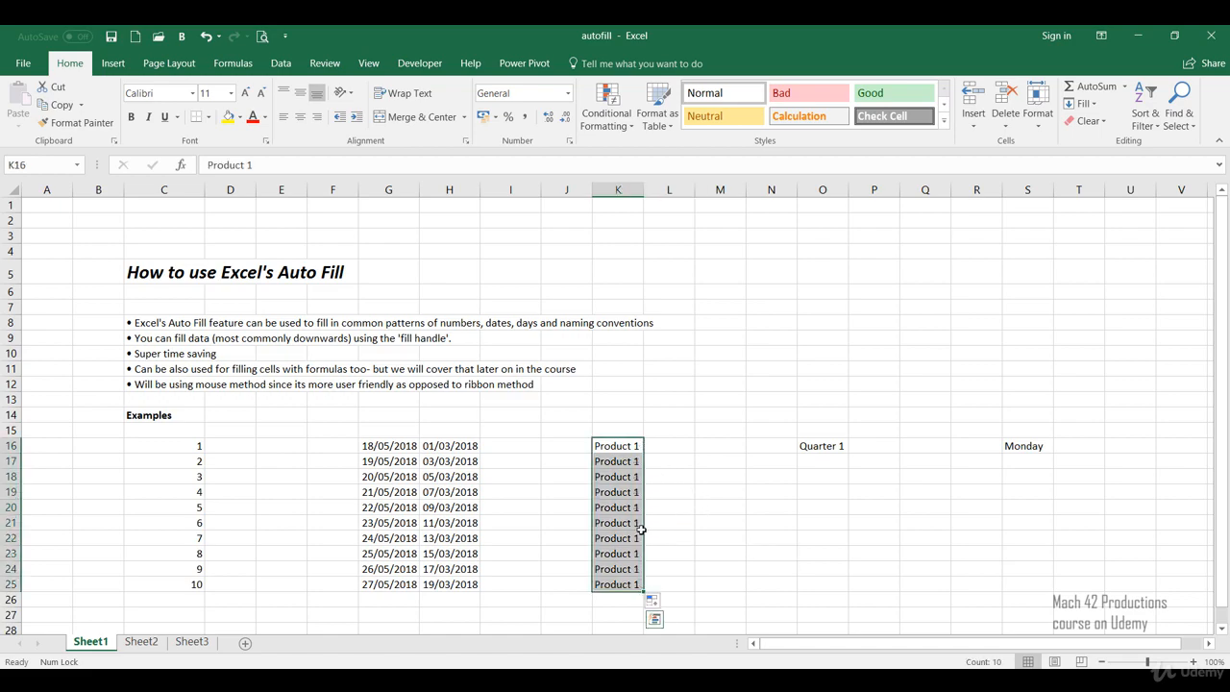
left_click(654, 603)
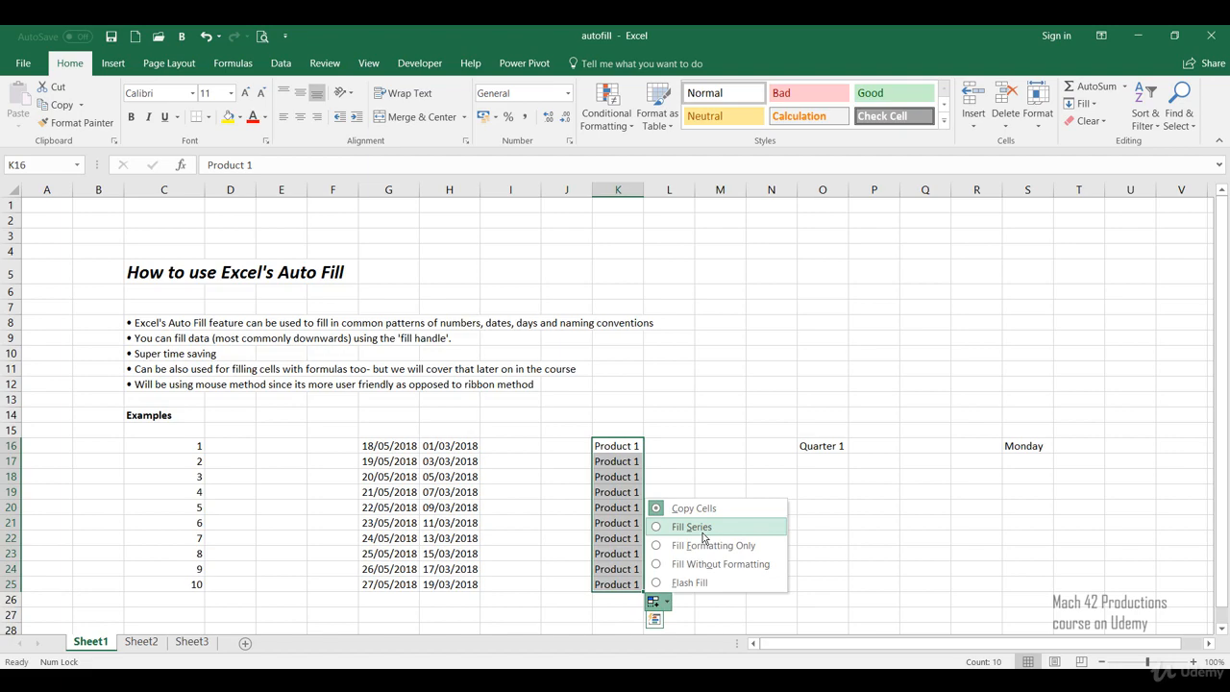
left_click(704, 526)
left_click(705, 496)
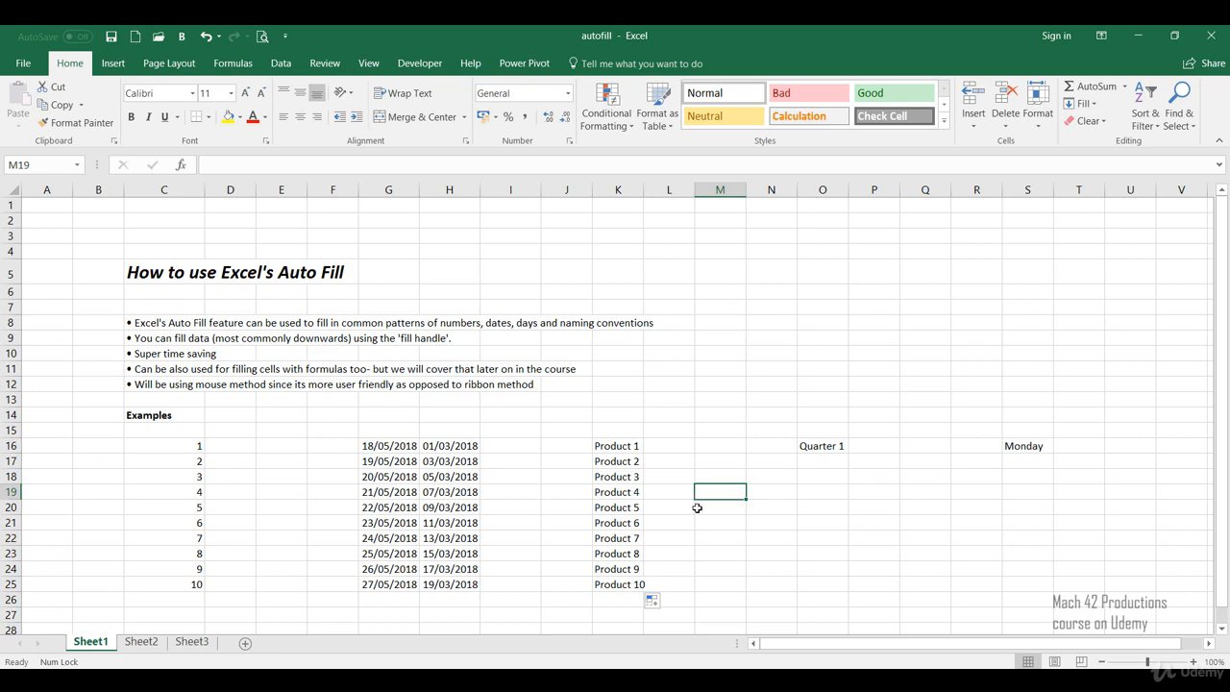
Step: Auto-fill Quarter 1 in O16 down to O25 and deselect the range
left_click(844, 450)
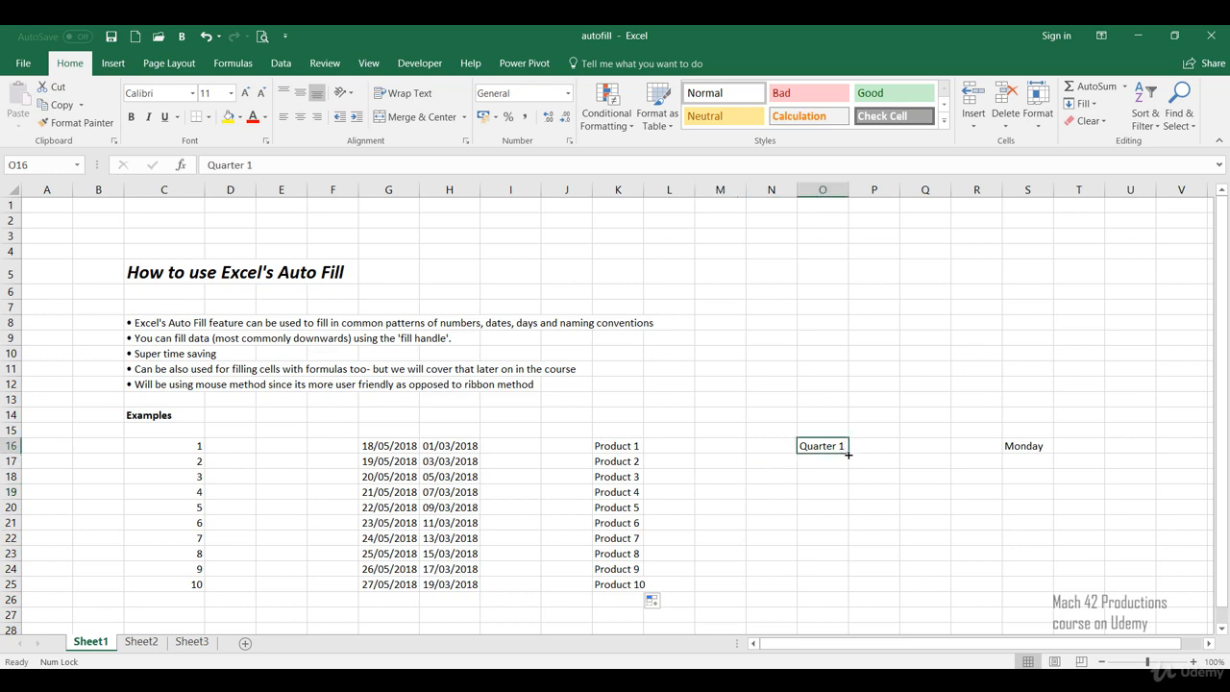
left_click_drag(848, 453, 827, 592)
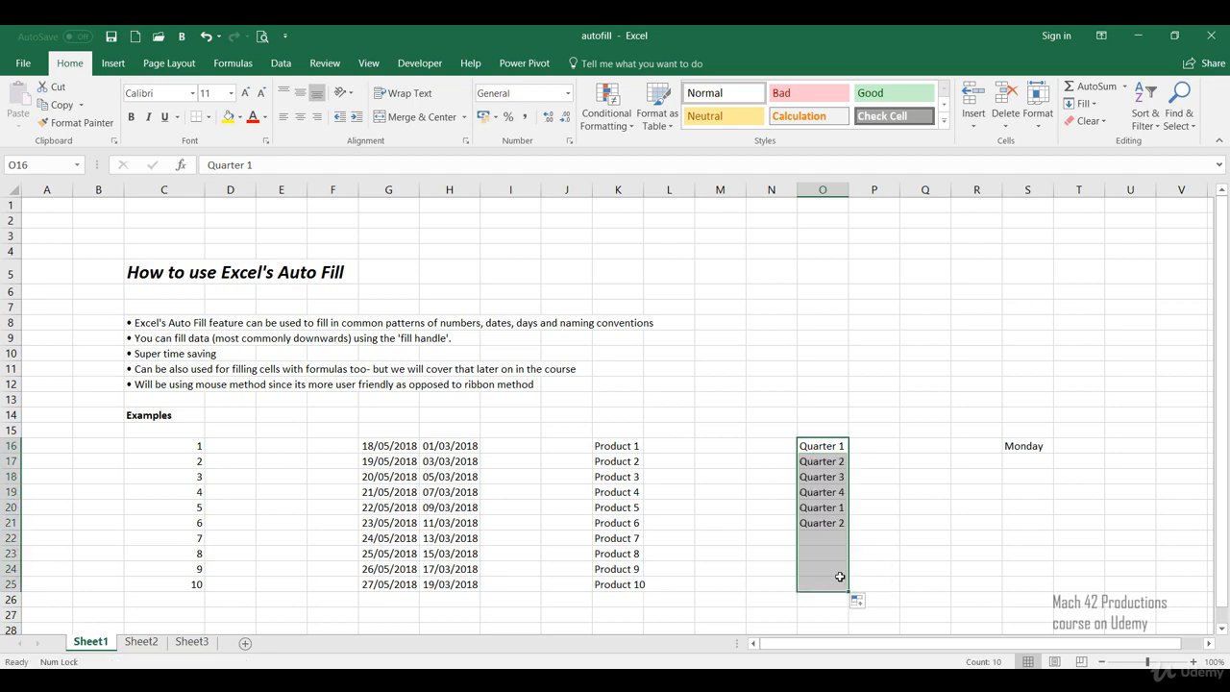
left_click(876, 491)
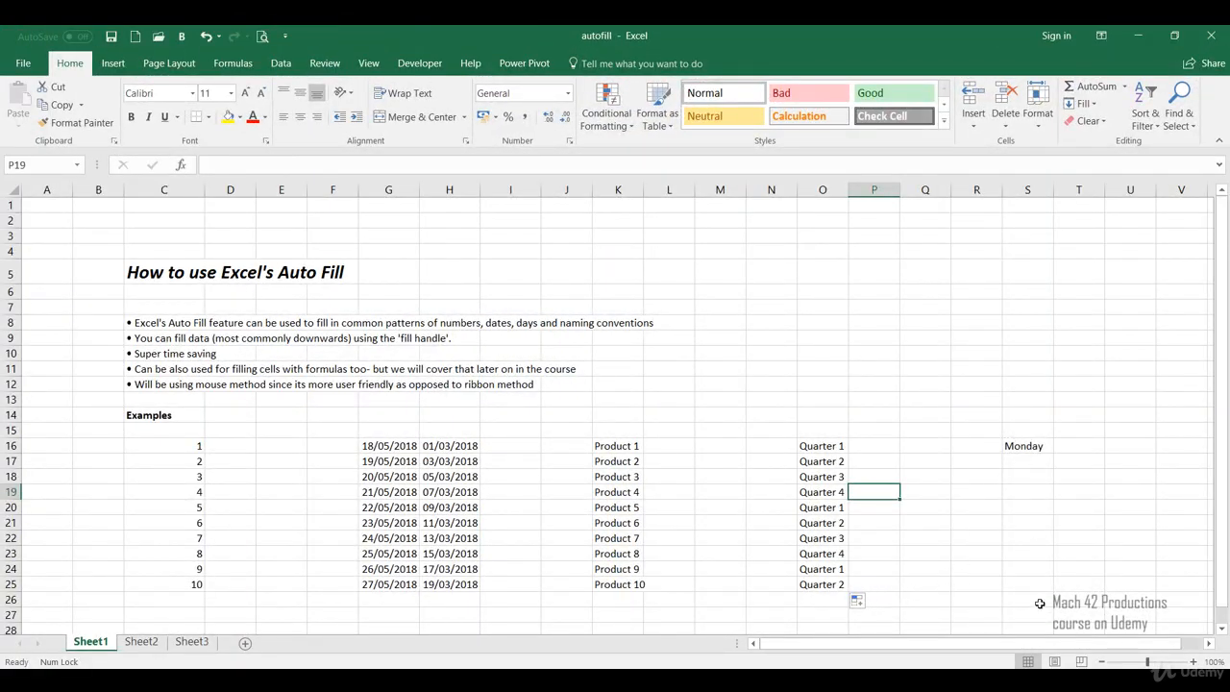
Step: Auto-fill Monday in S16 down to S25 and deselect the range
left_click(1045, 446)
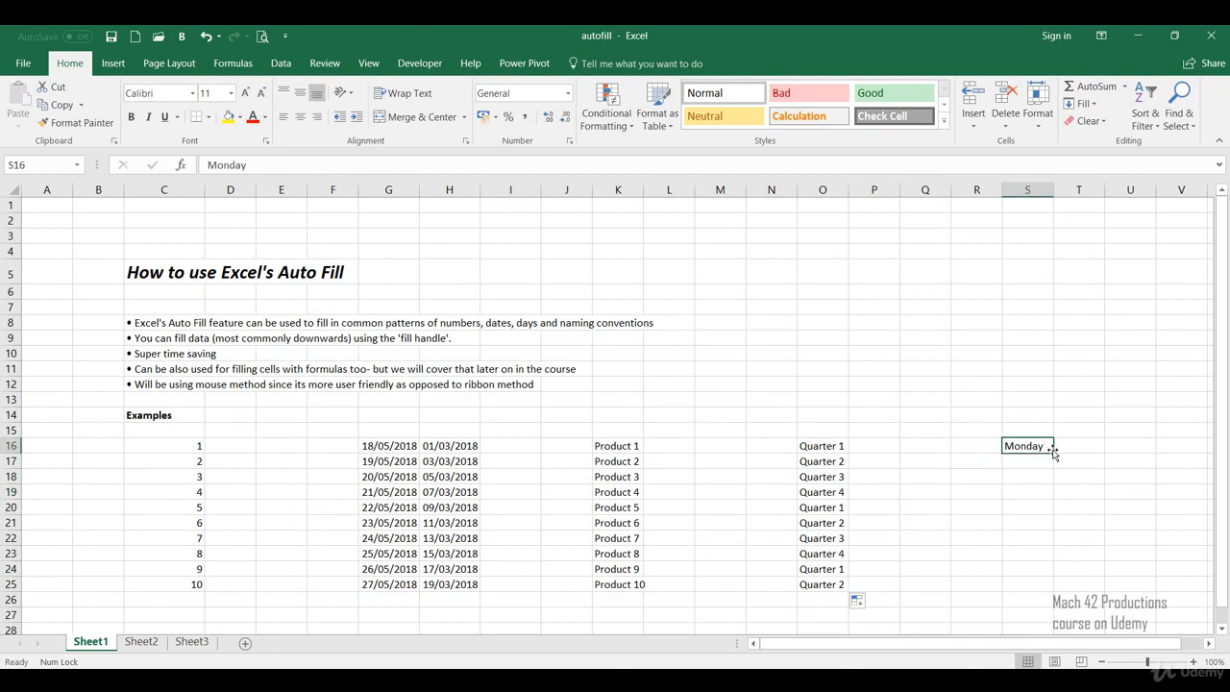
left_click_drag(1052, 452, 1053, 592)
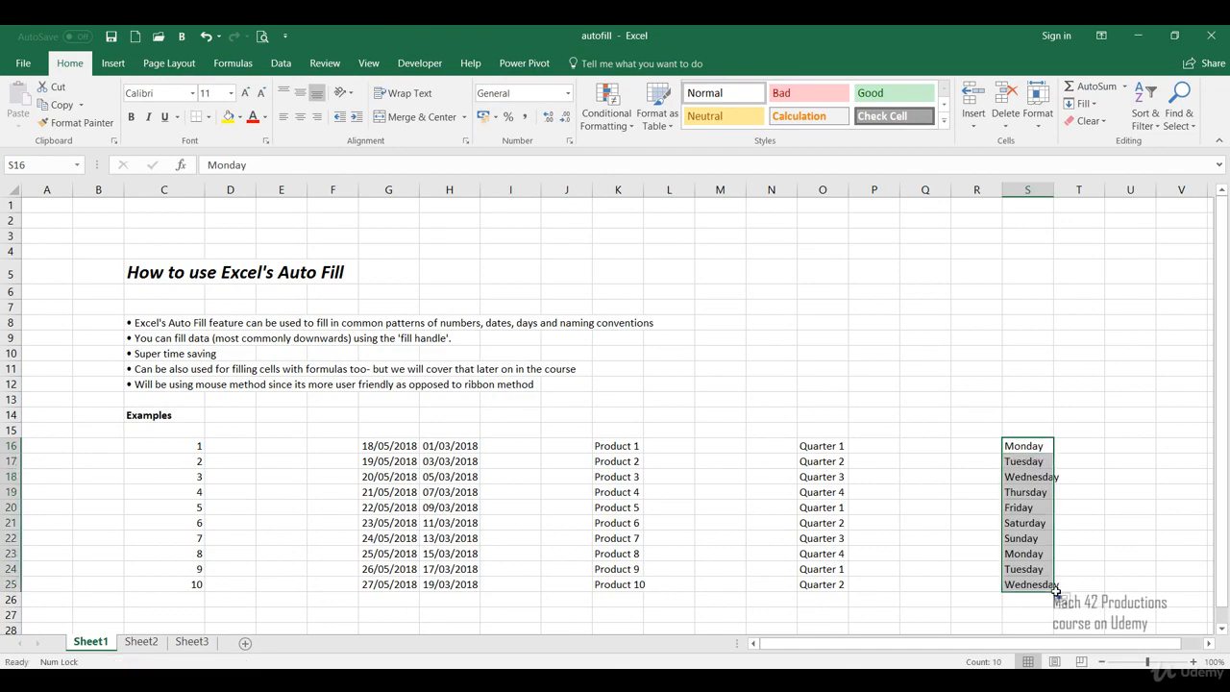
left_click(1095, 538)
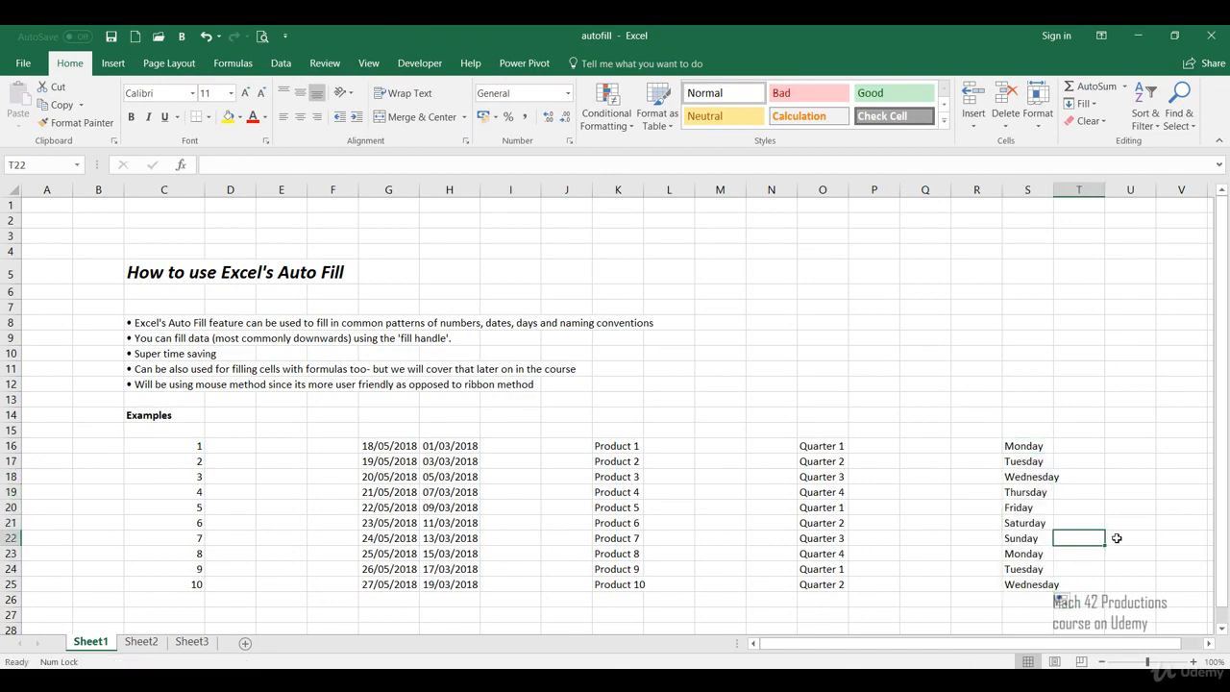
left_click(1120, 535)
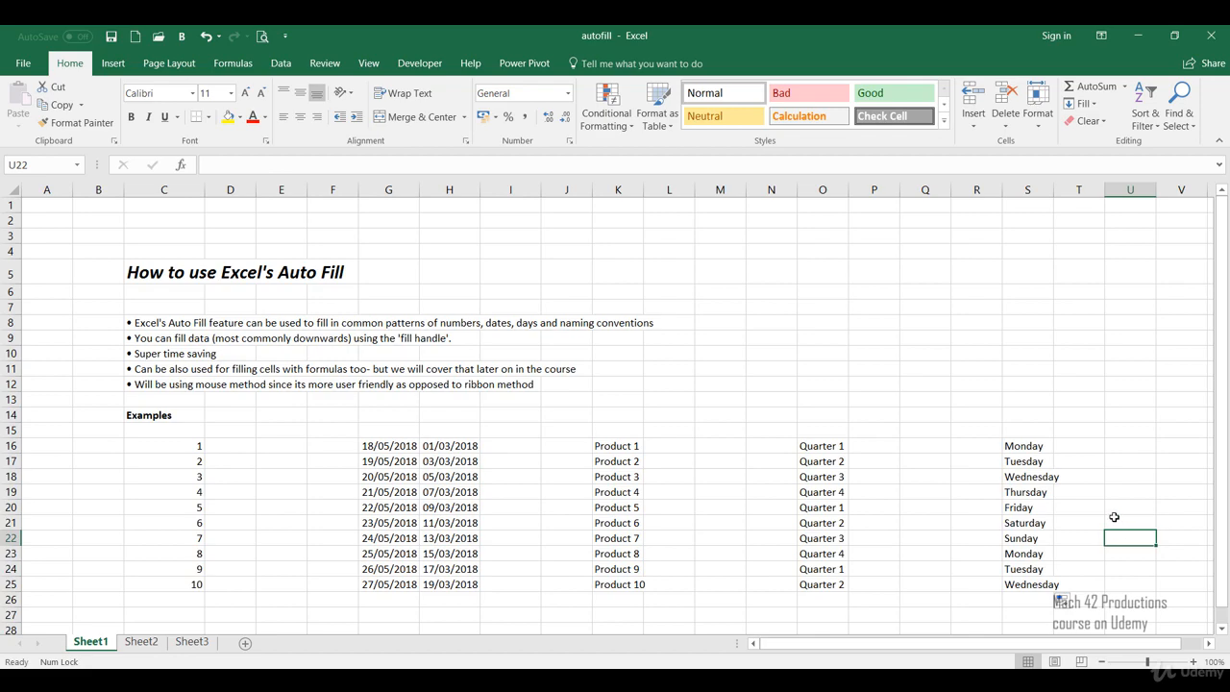
Step: Change the auto-fill option of the day names in S16:S25 to Fill Weekdays and deselect the range
left_click(1062, 602)
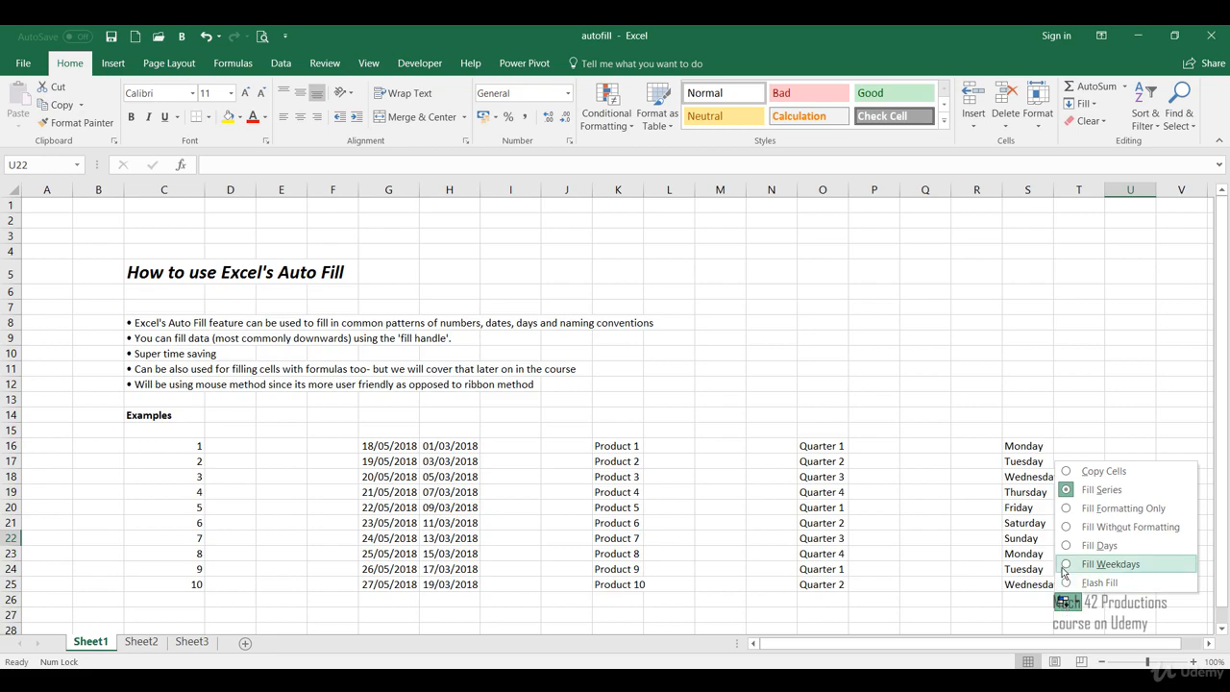
left_click(1105, 564)
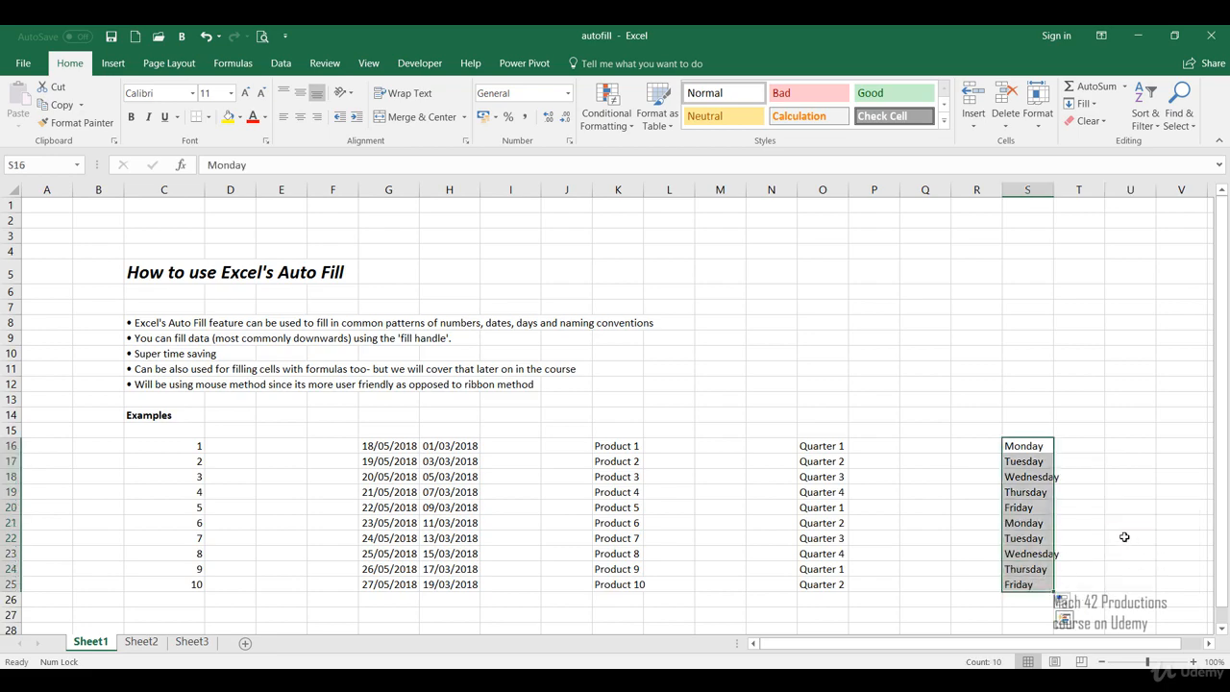
left_click(1122, 535)
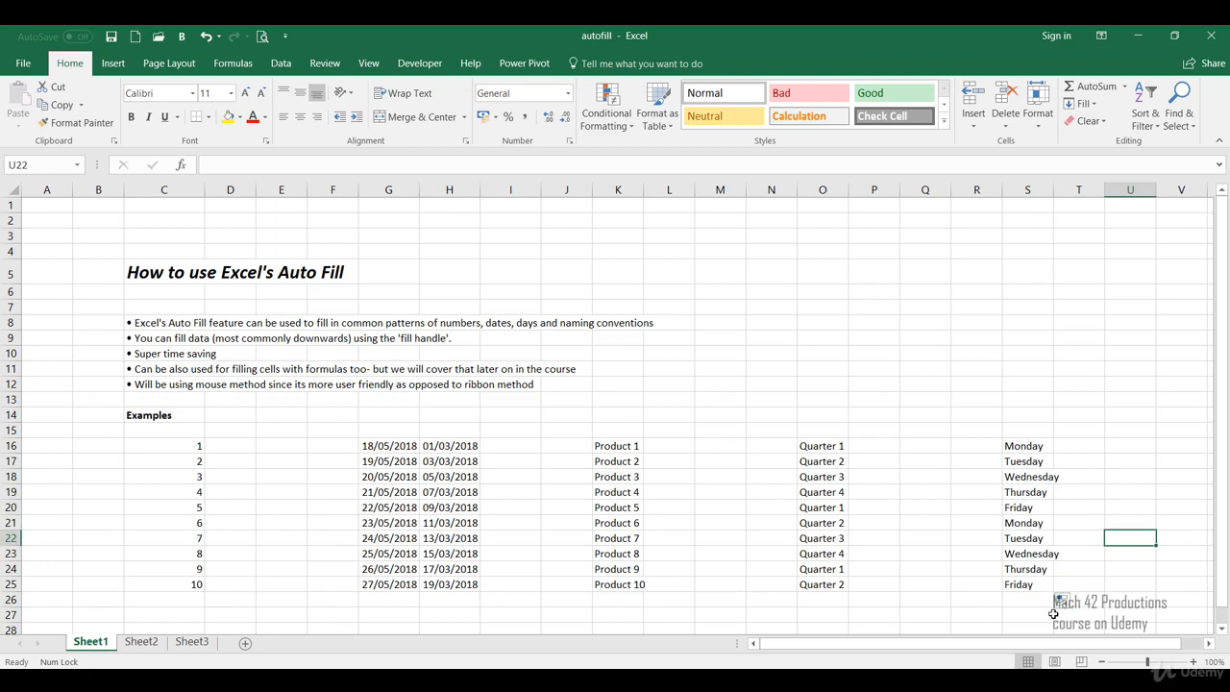
left_click(1036, 613)
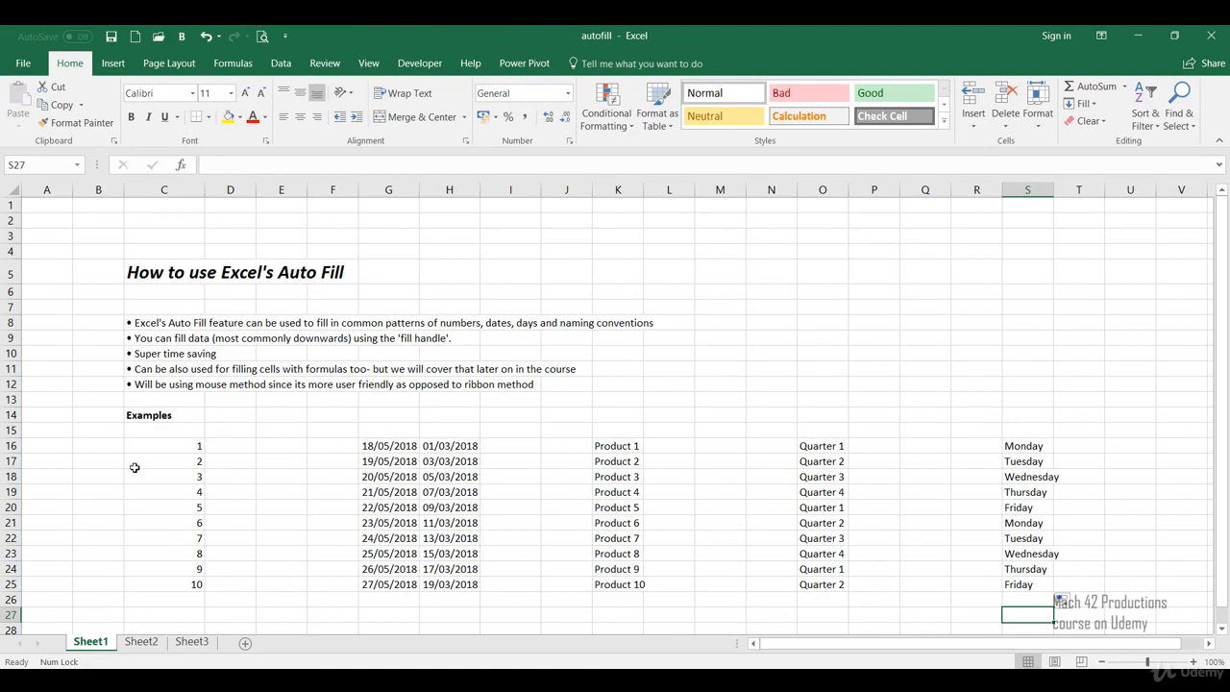
Step: Auto-fill the number in C16 across to E16 with the Fill Series option and deselect the range
left_click(176, 444)
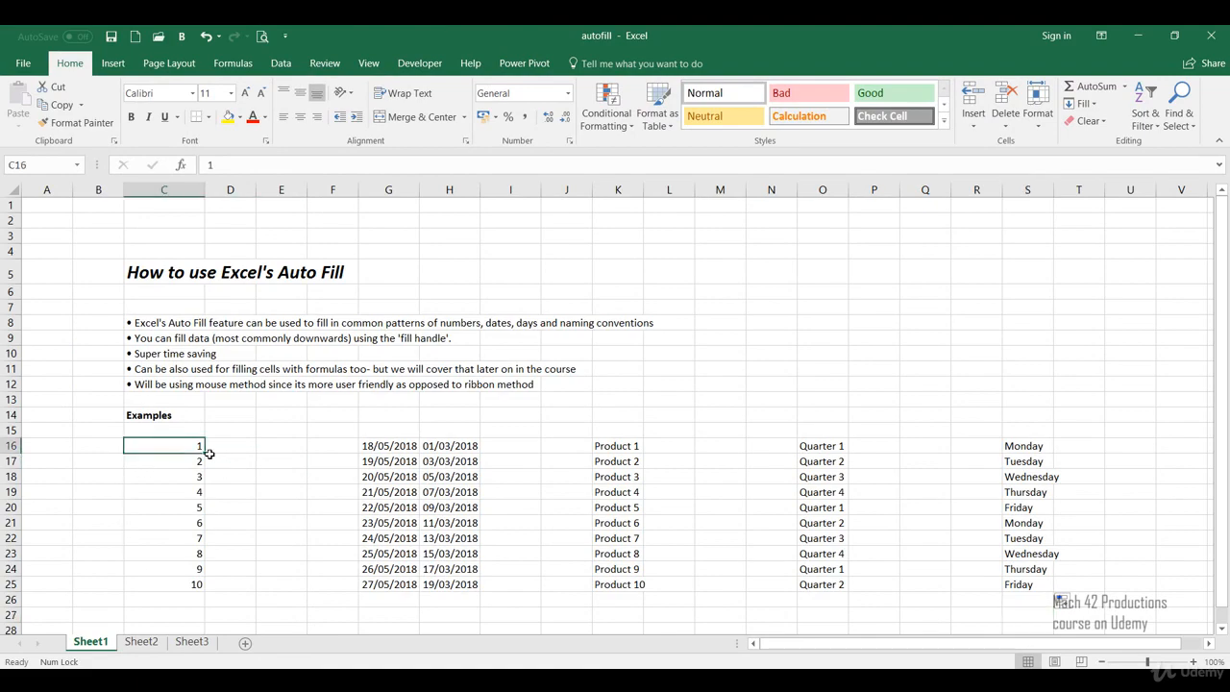
left_click_drag(205, 454, 292, 454)
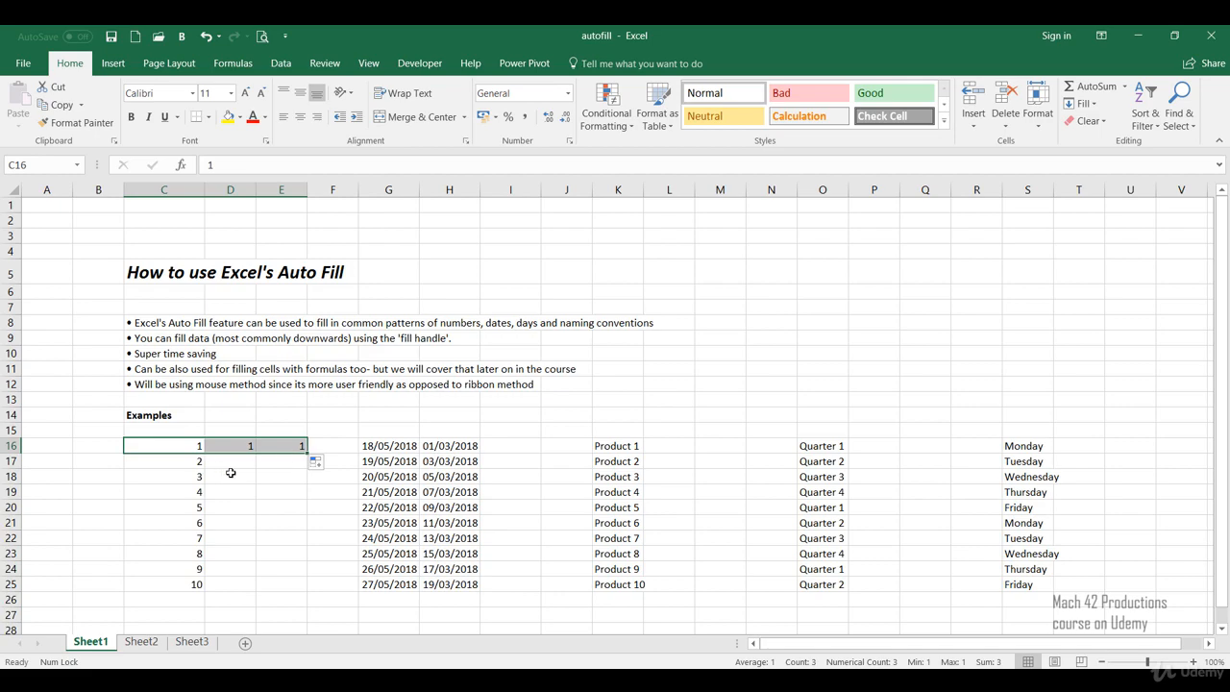
left_click(316, 465)
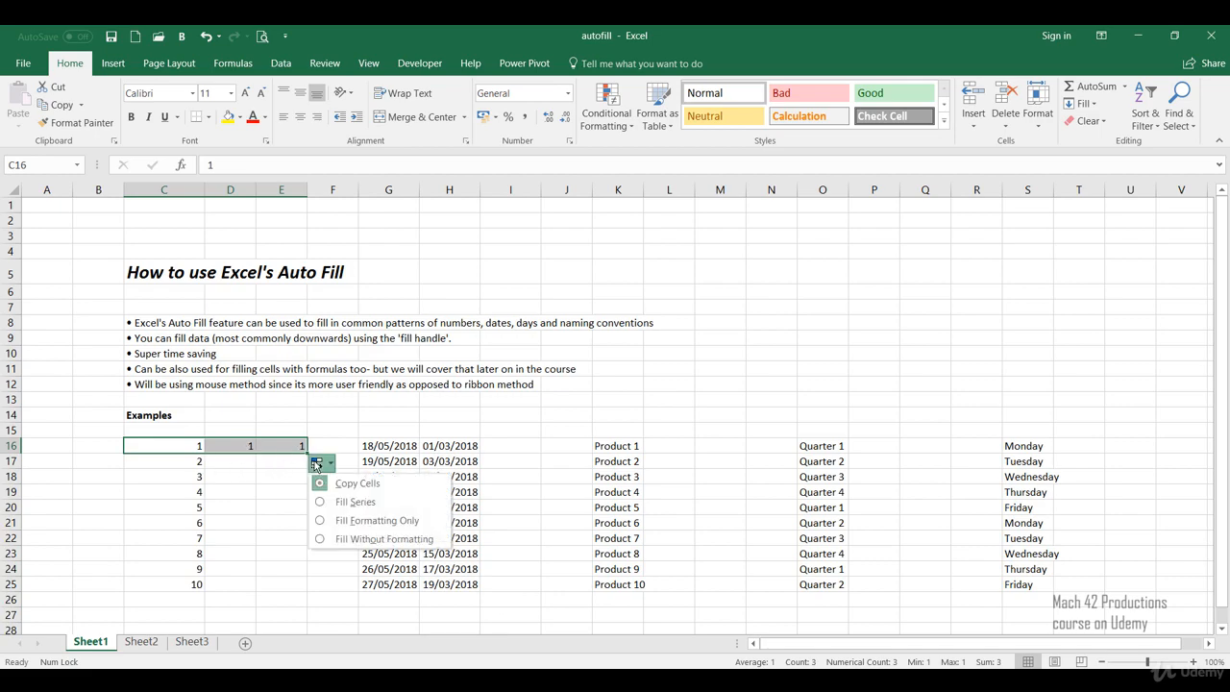
left_click(320, 504)
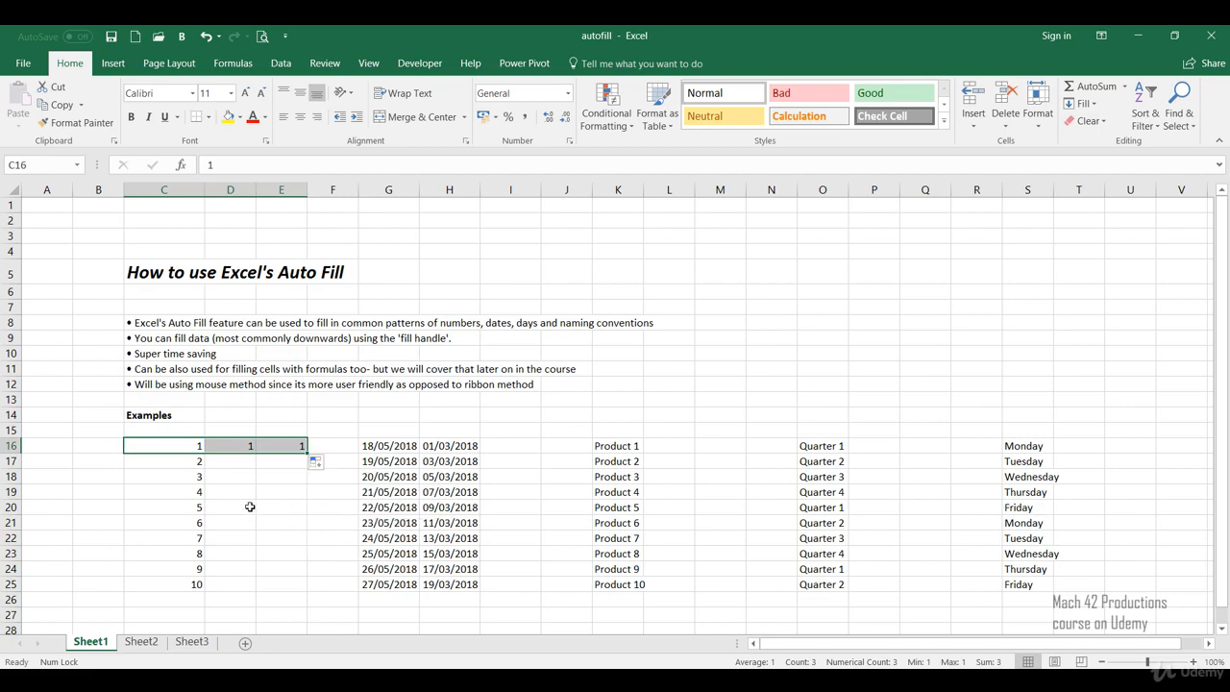
left_click(247, 507)
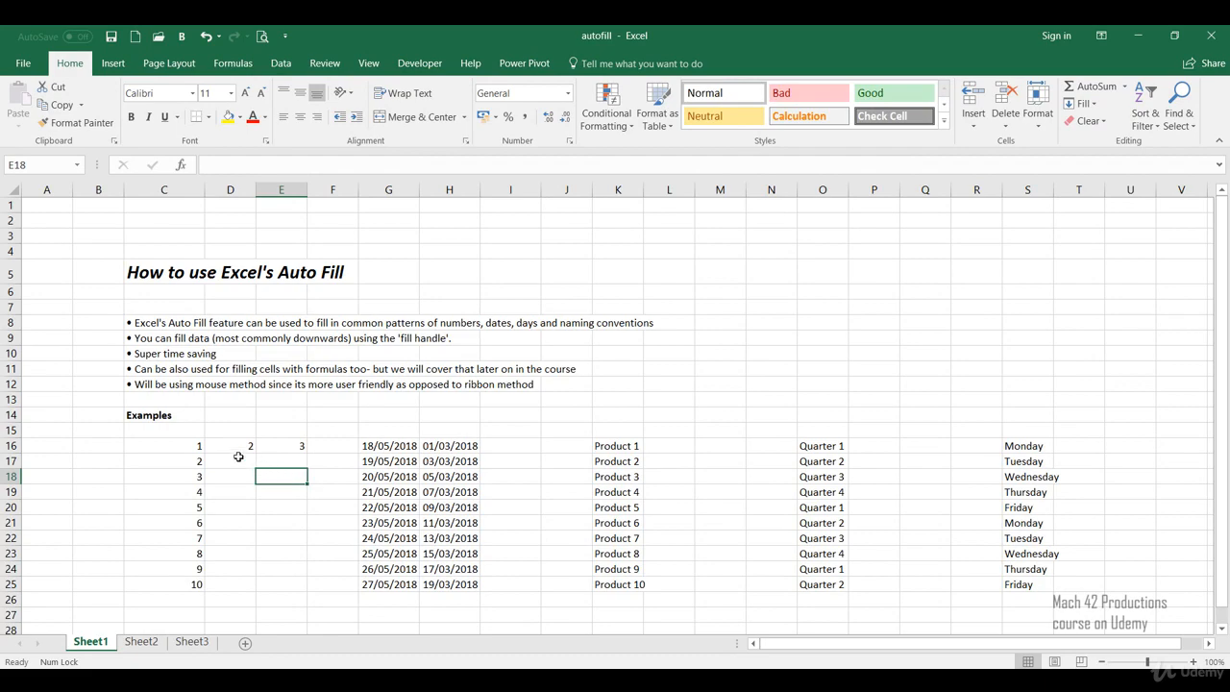
left_click(202, 450)
left_click_drag(205, 452, 205, 453)
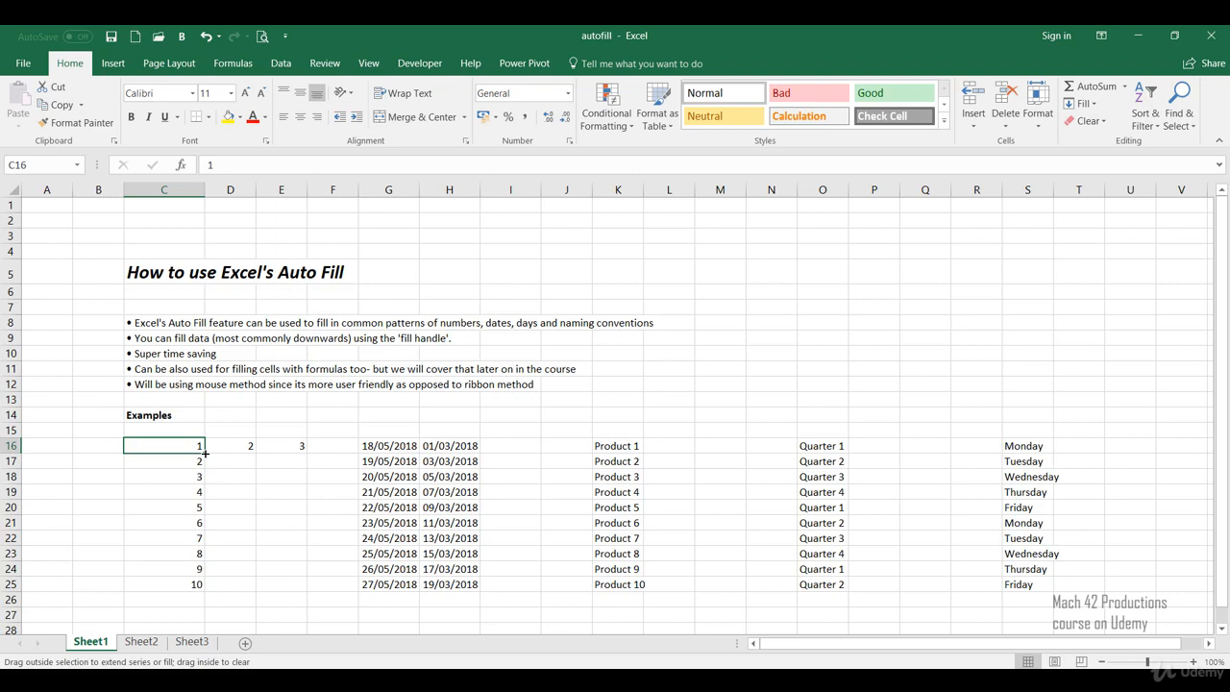
left_click_drag(205, 452, 204, 453)
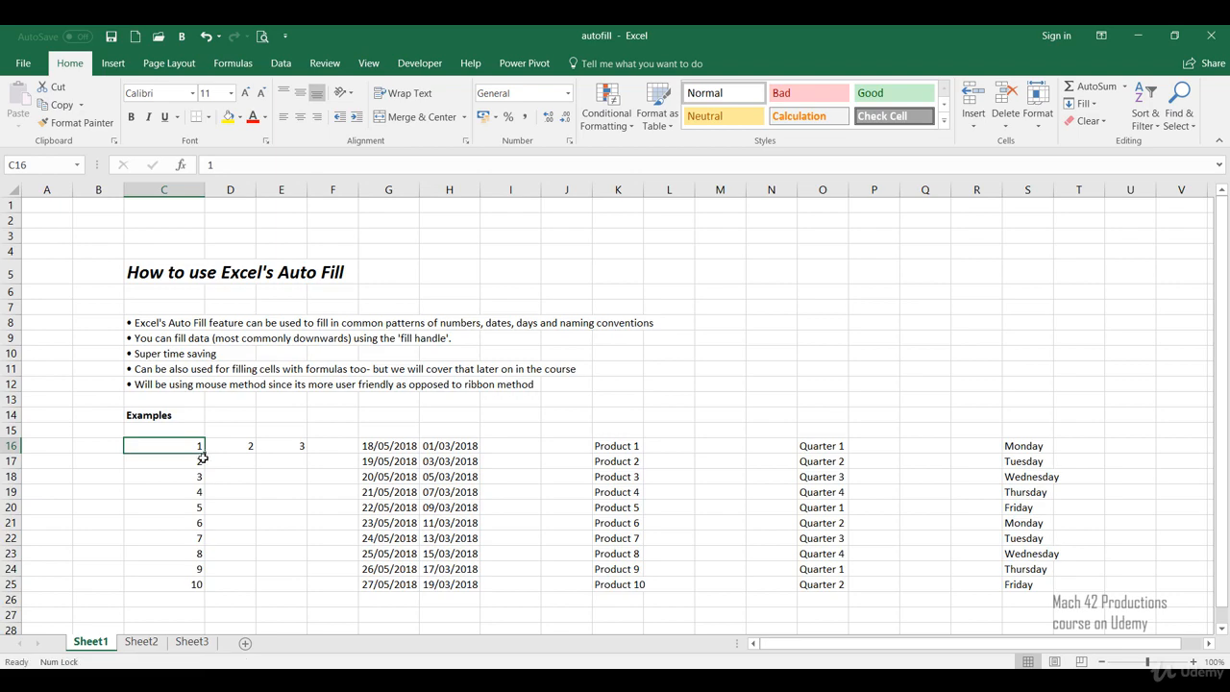
Step: Auto-fill the number in C18 across to E18 and switch the fill to the Fill Series option
left_click(190, 477)
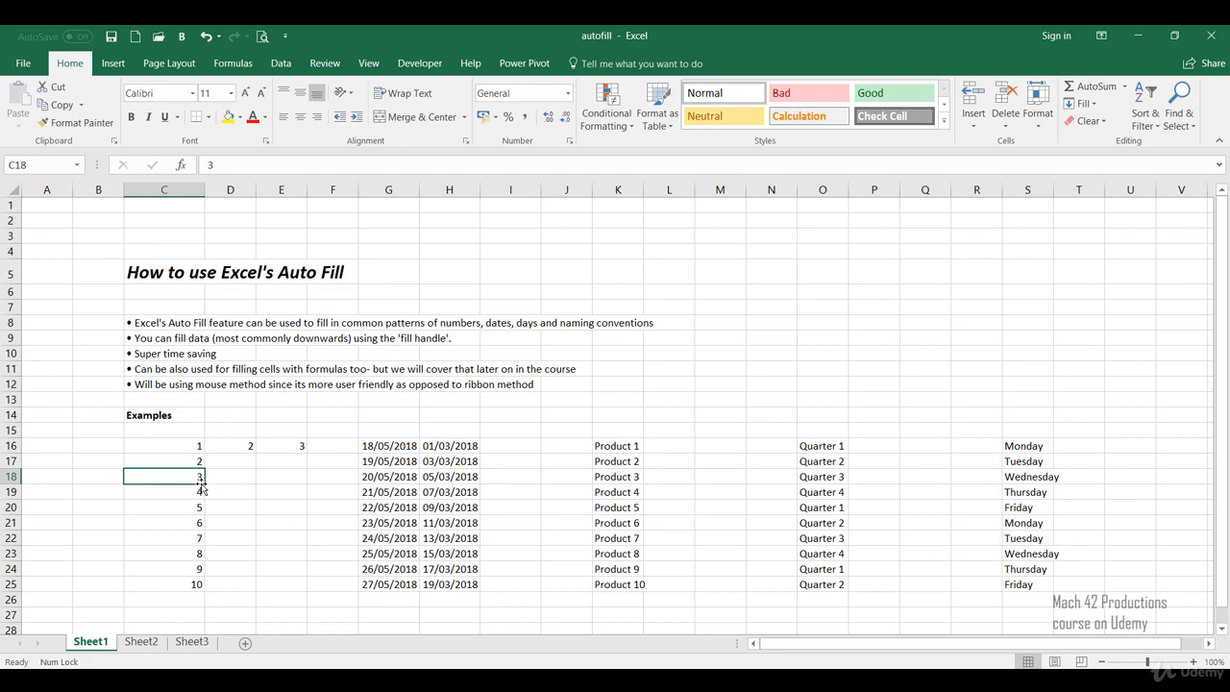
left_click_drag(205, 484, 305, 482)
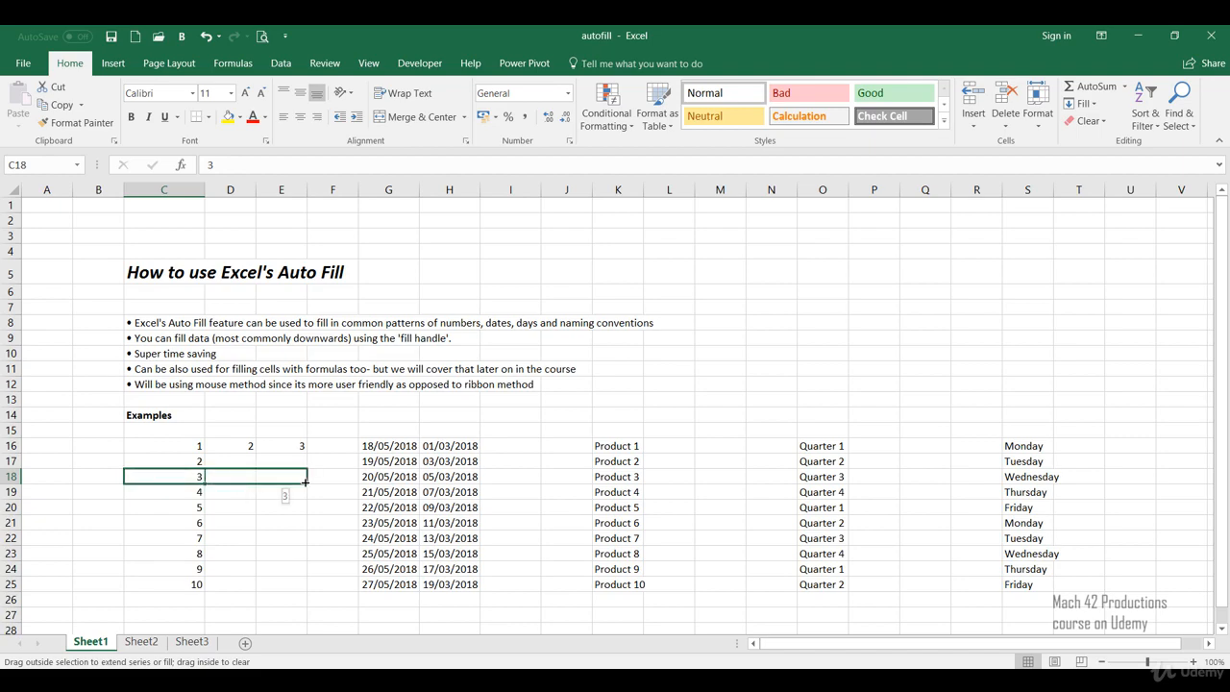
left_click_drag(305, 482, 305, 482)
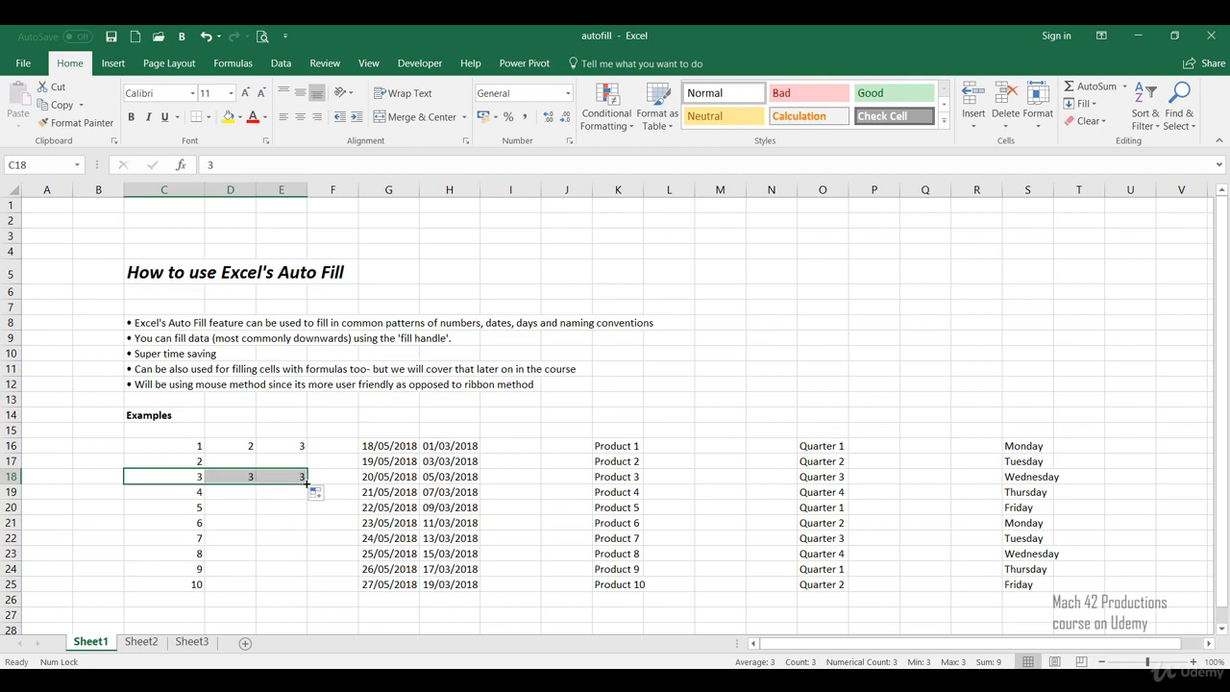
left_click(317, 492)
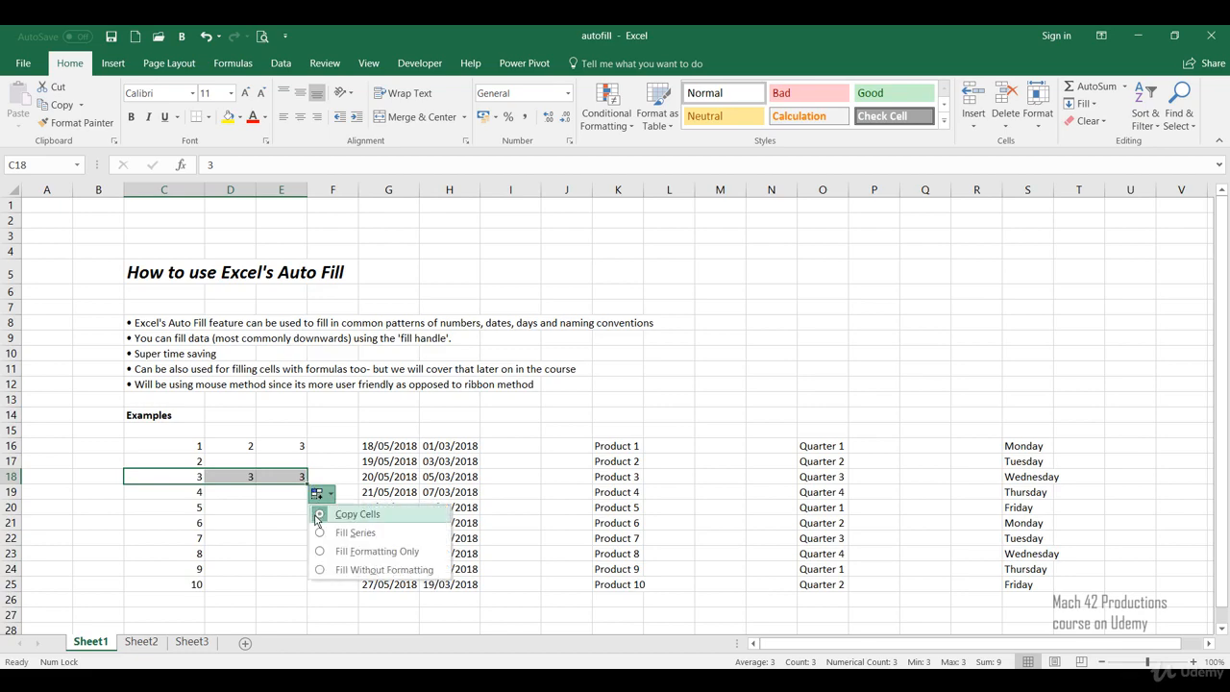
left_click(320, 534)
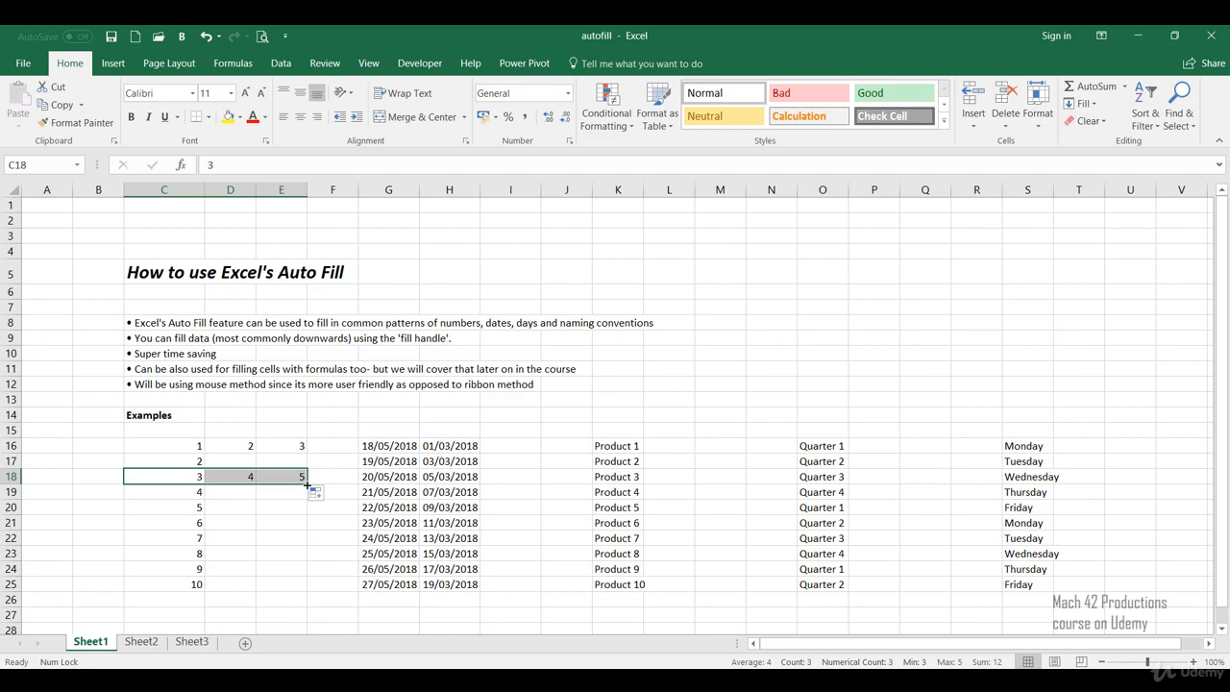
Step: Clear the auto-filled numbers in D18:E18 by shrinking the filled range back to C18
left_click_drag(307, 484, 307, 484)
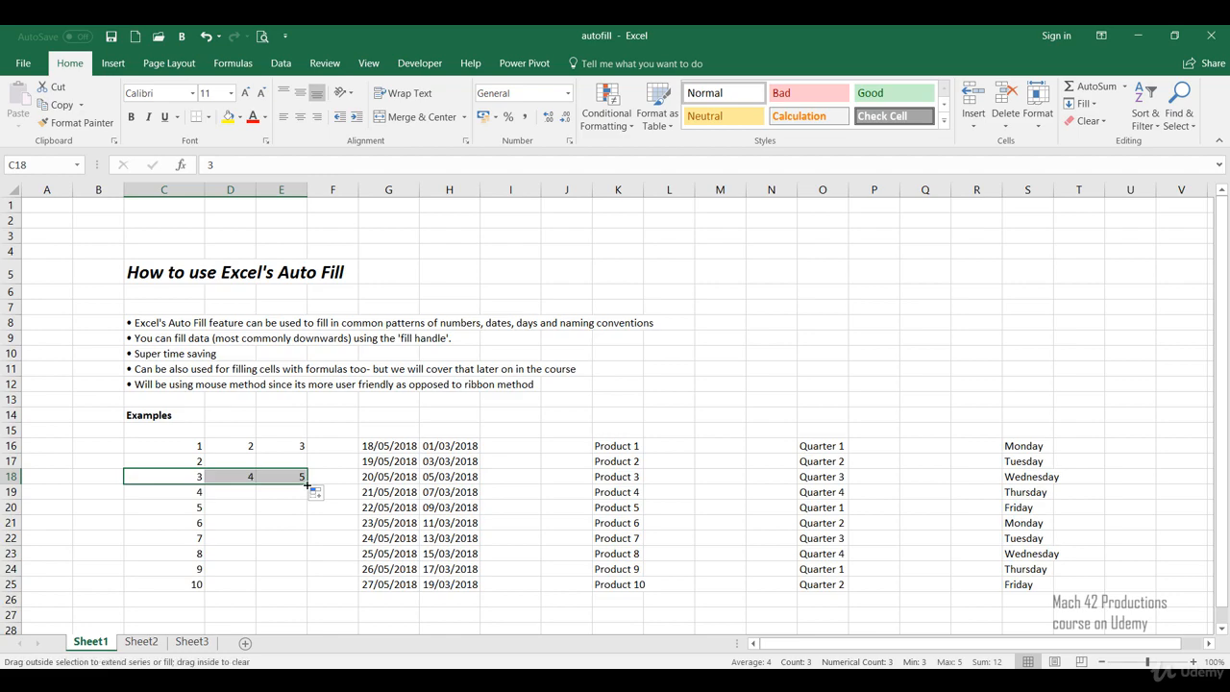
left_click_drag(307, 484, 215, 484)
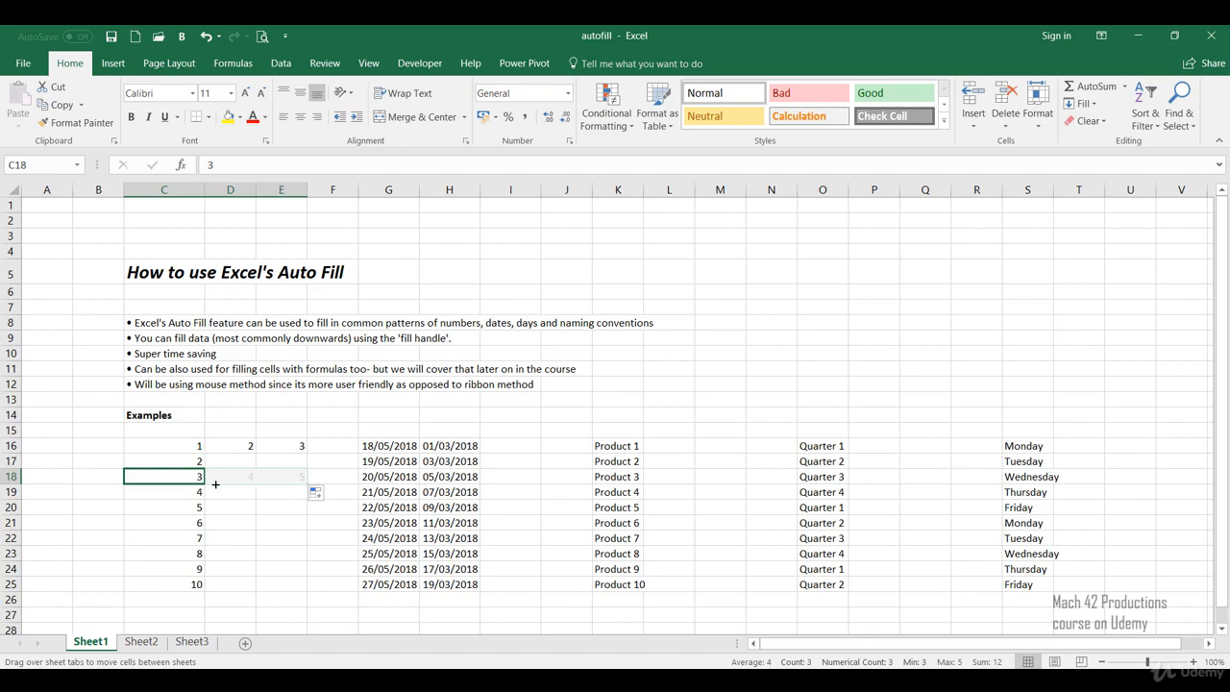
left_click_drag(216, 484, 216, 484)
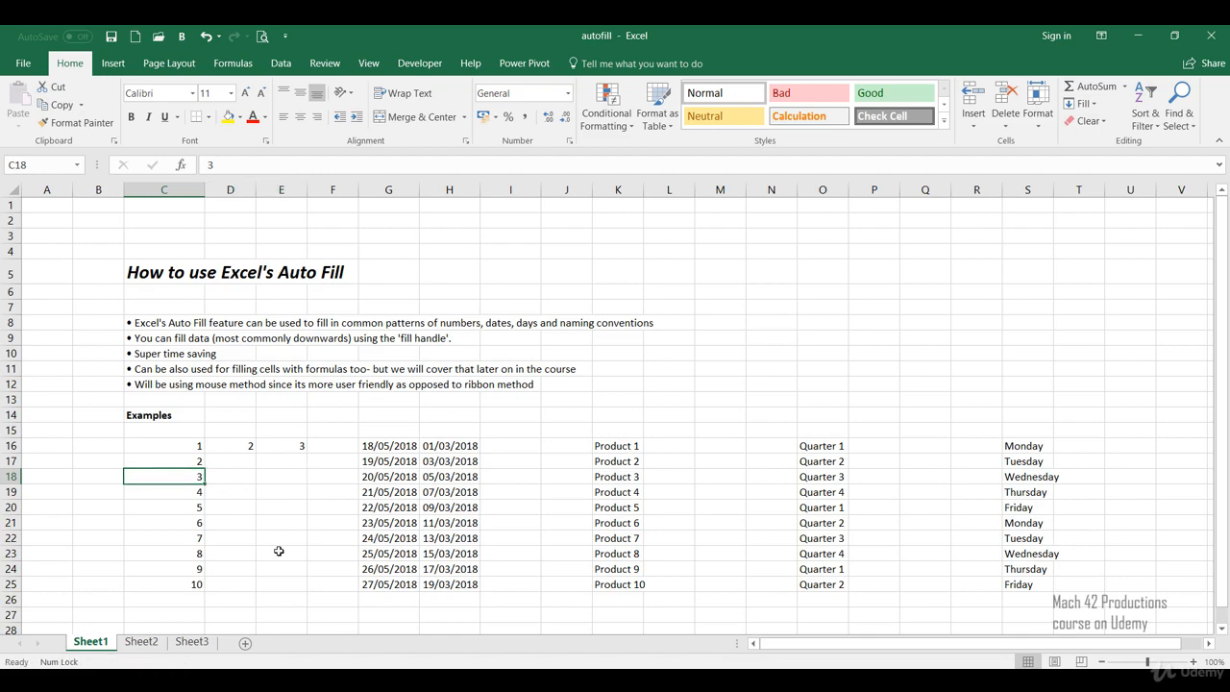